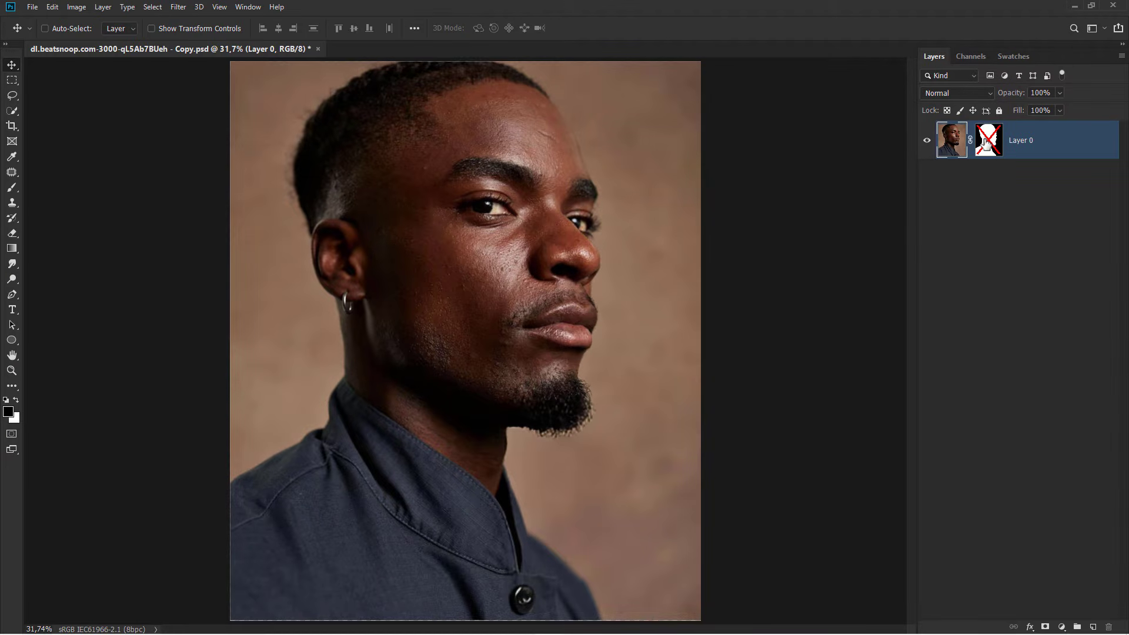
Enable the portrait's layer mask and place a black Solid Color fill layer beneath the portrait layer.
shift+click(986, 142)
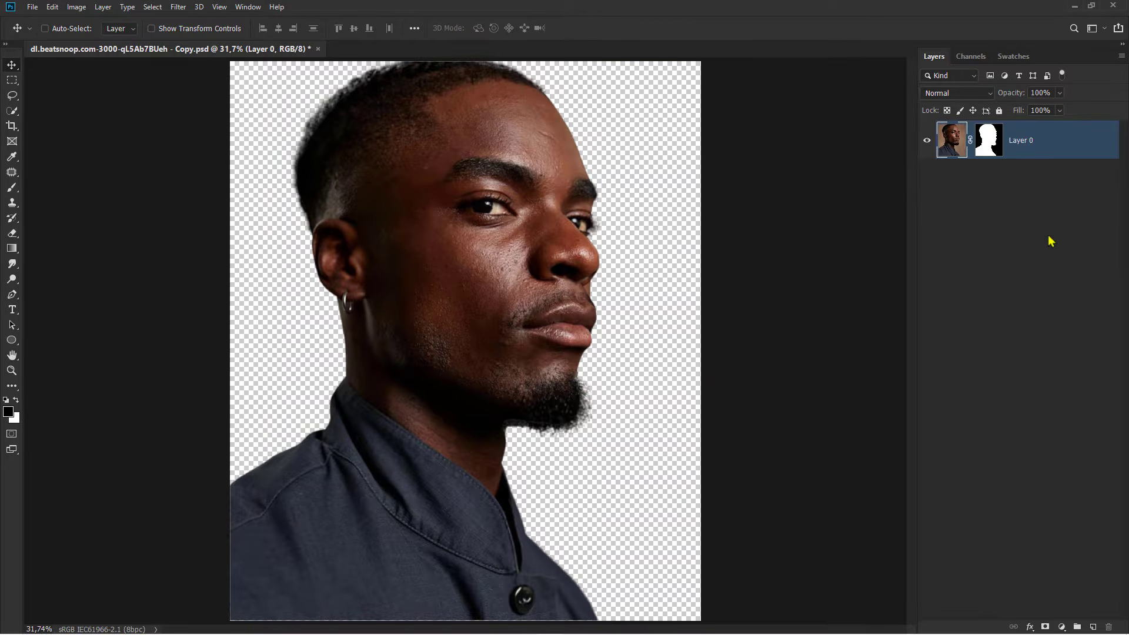
click(1061, 626)
click(1062, 419)
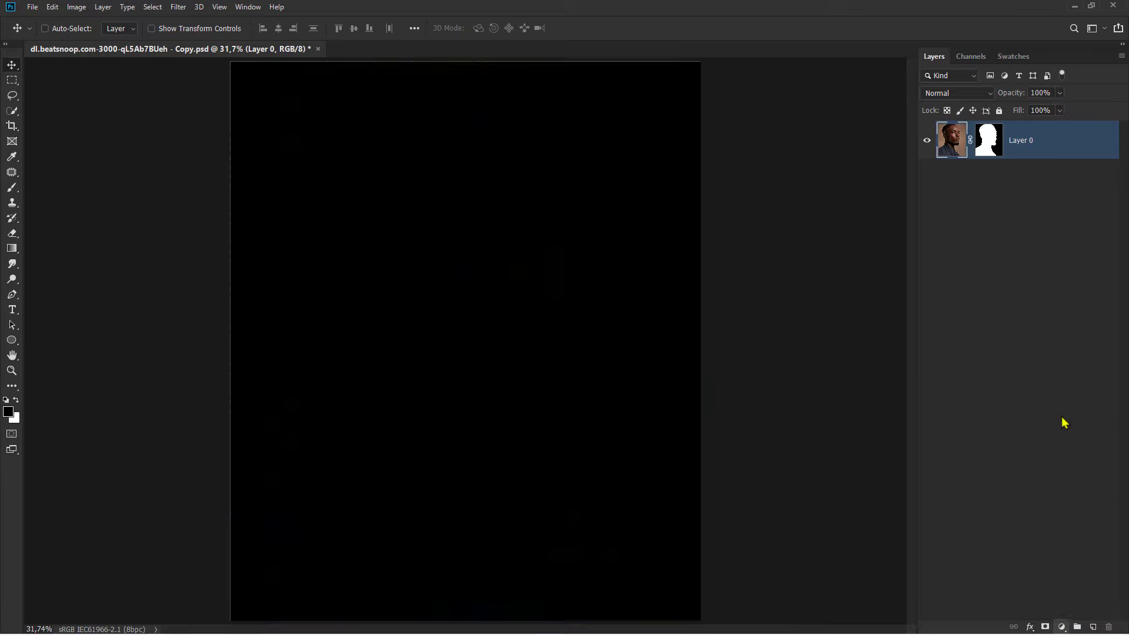
click(1010, 186)
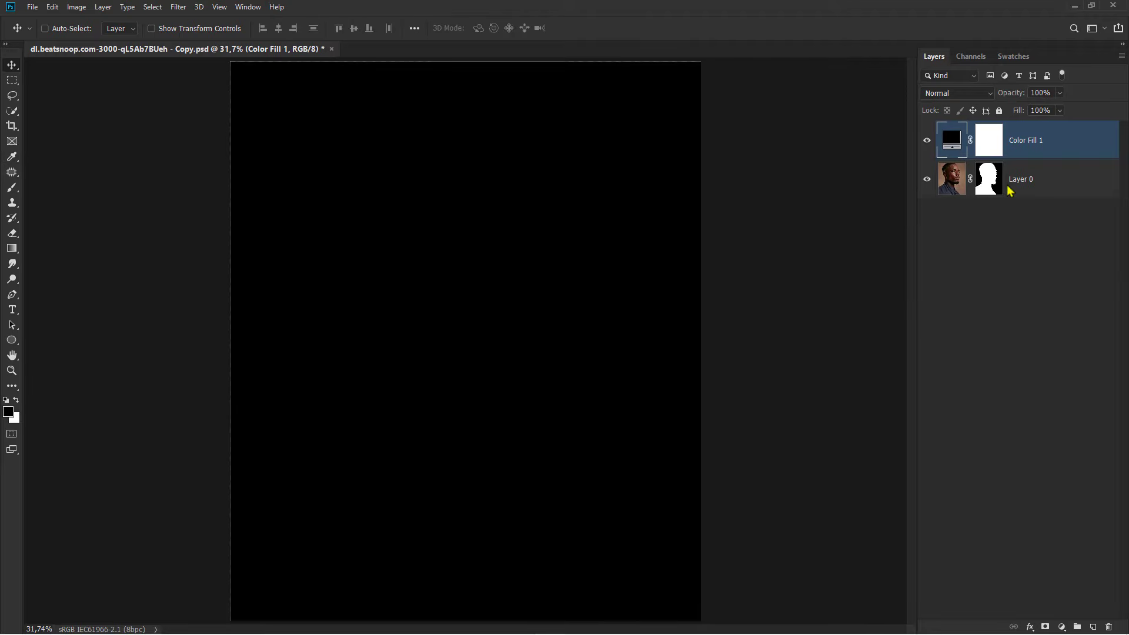
drag(1041, 152, 1003, 193)
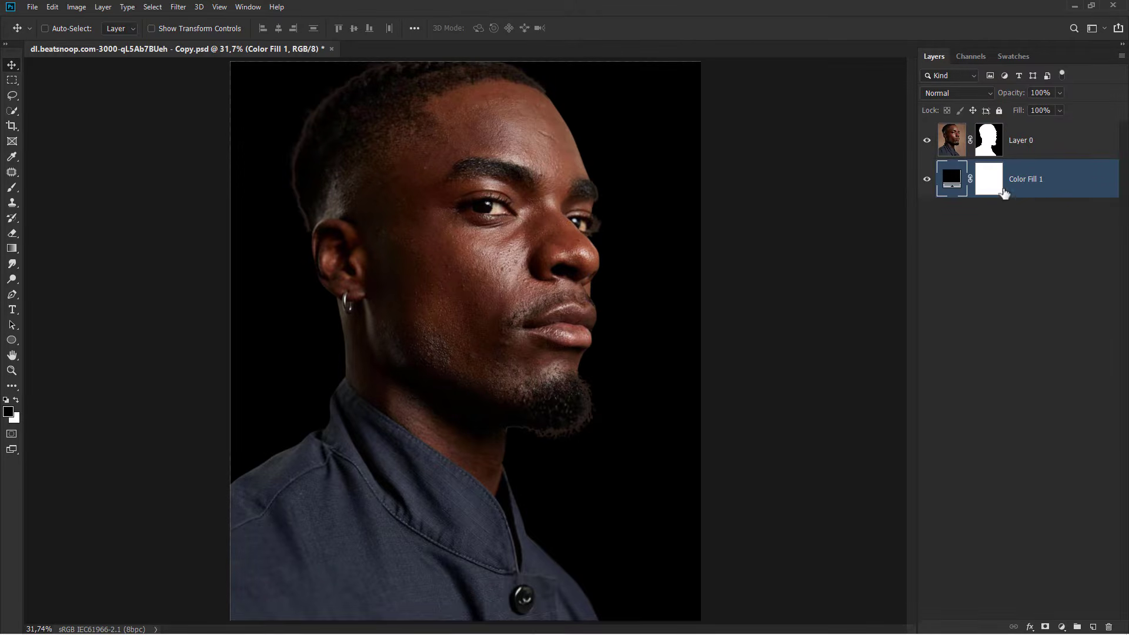
Change the Solid Color background fill to a dark red, about #891b1b.
double_click(948, 178)
click(868, 267)
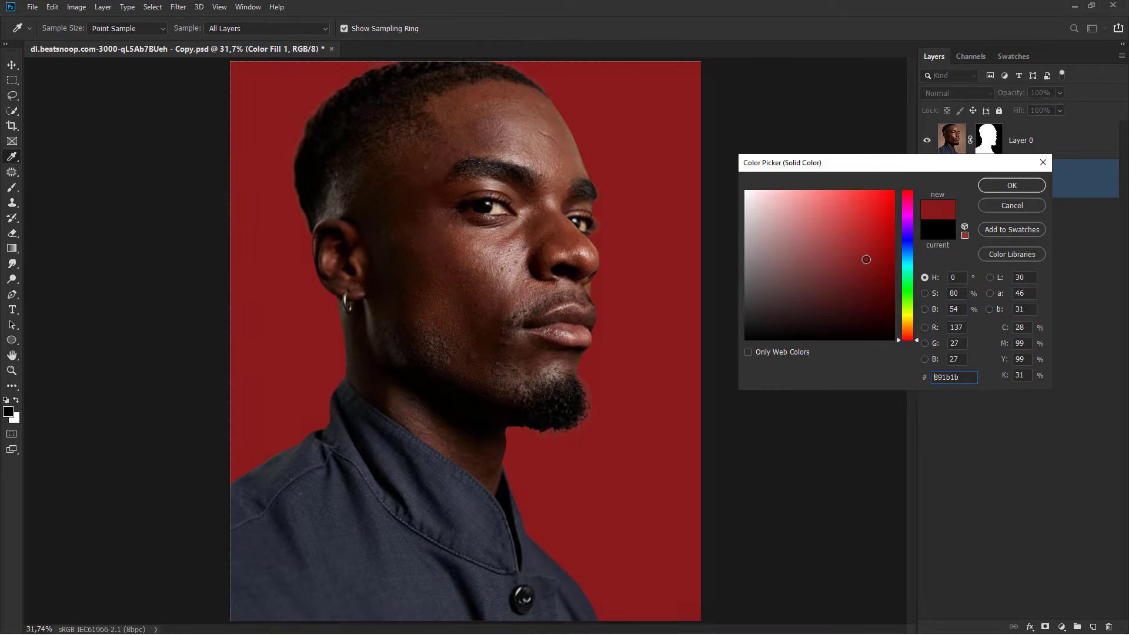
click(1011, 187)
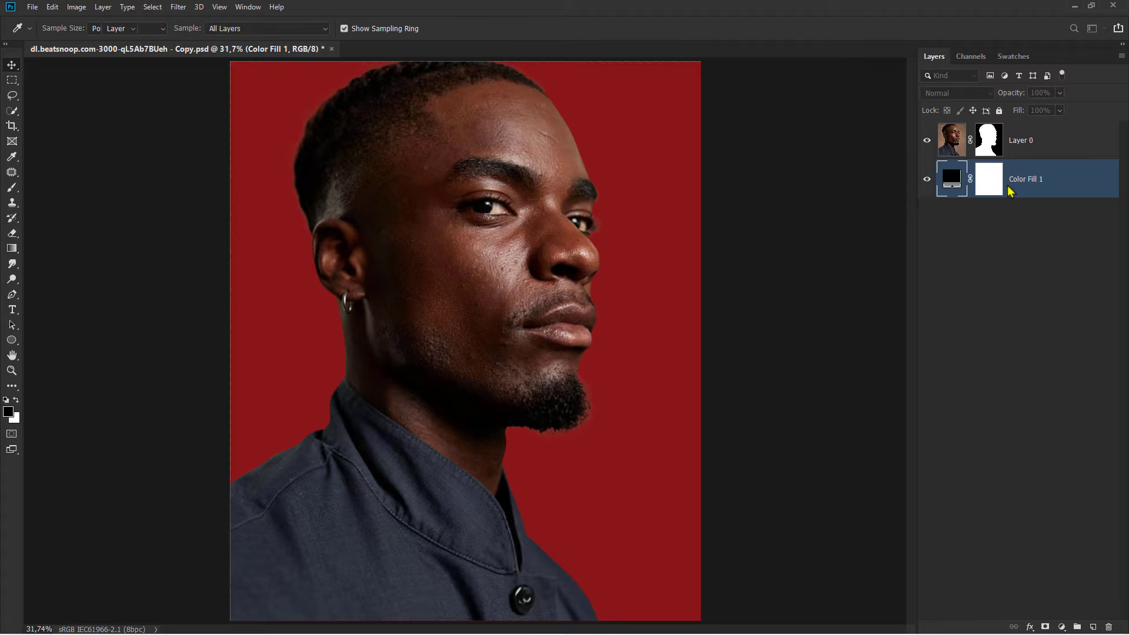
Add a new empty layer above the portrait, clip it to the portrait layer and rename it hair.
click(1046, 151)
click(1092, 626)
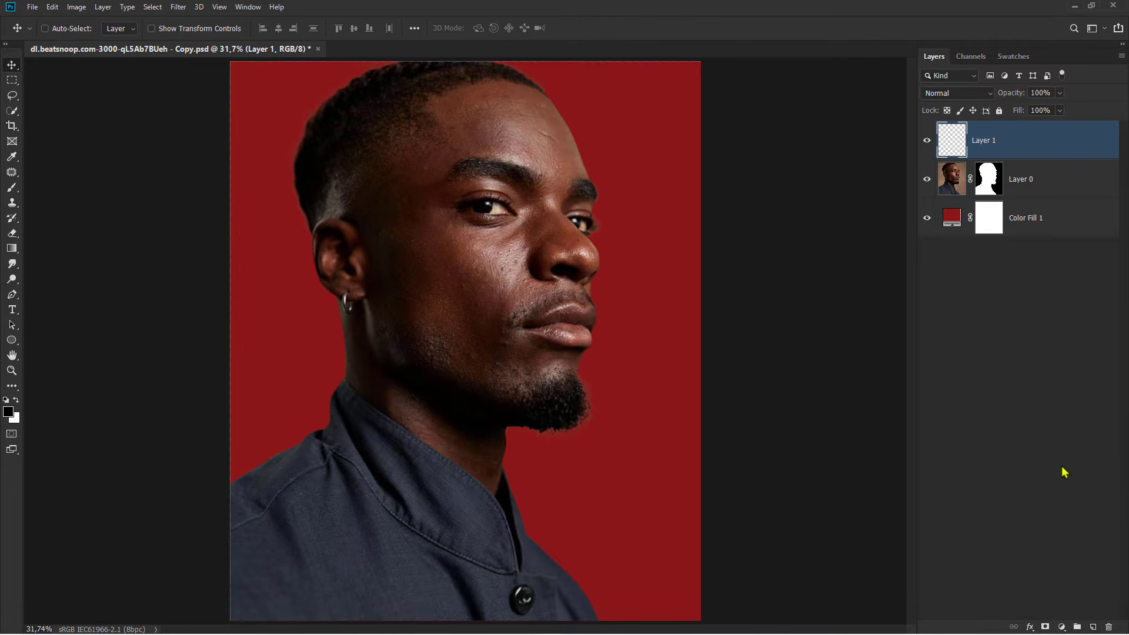
right_click(1009, 146)
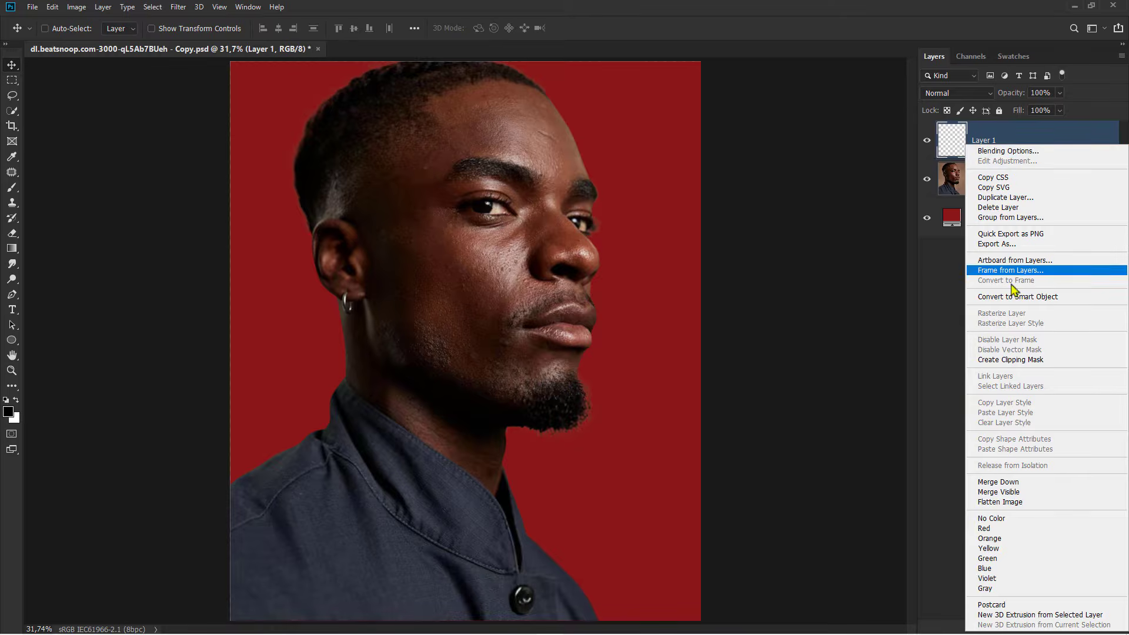
click(1010, 359)
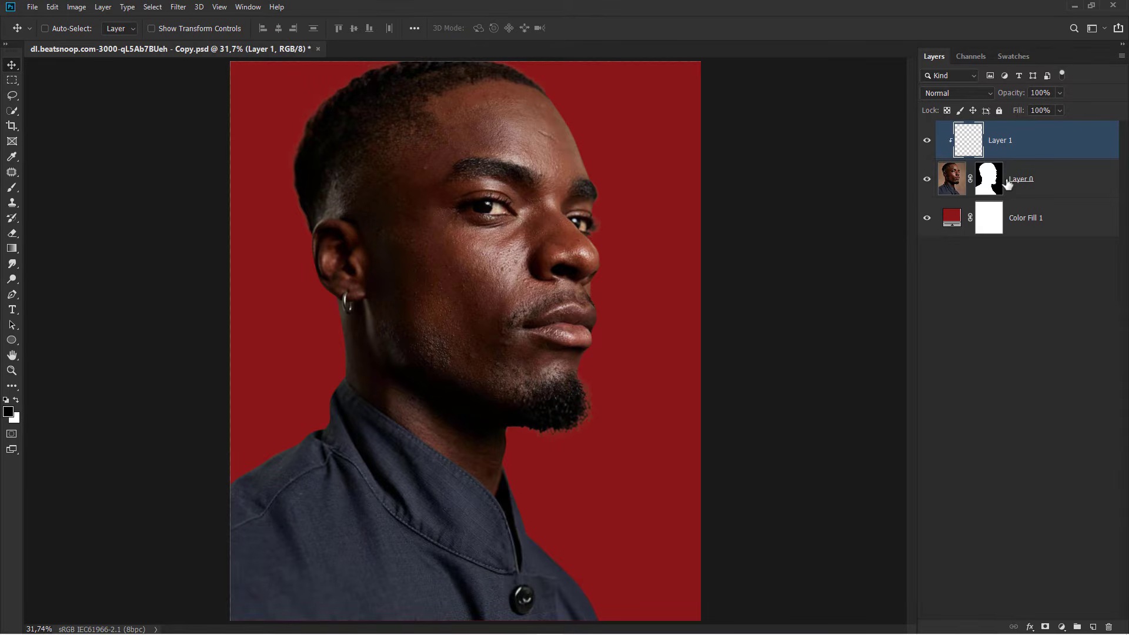
double_click(1003, 142)
key(Return)
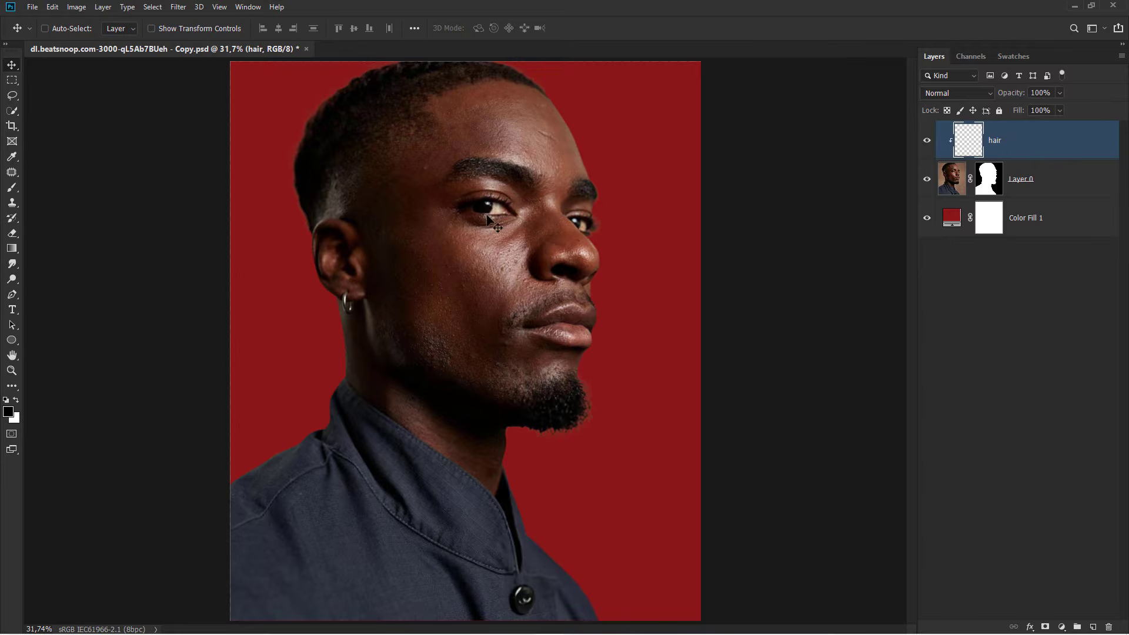
Set up a soft round black brush with 0% hardness and 11% flow for painting on the hair layer.
drag(12, 188, 42, 191)
click(42, 191)
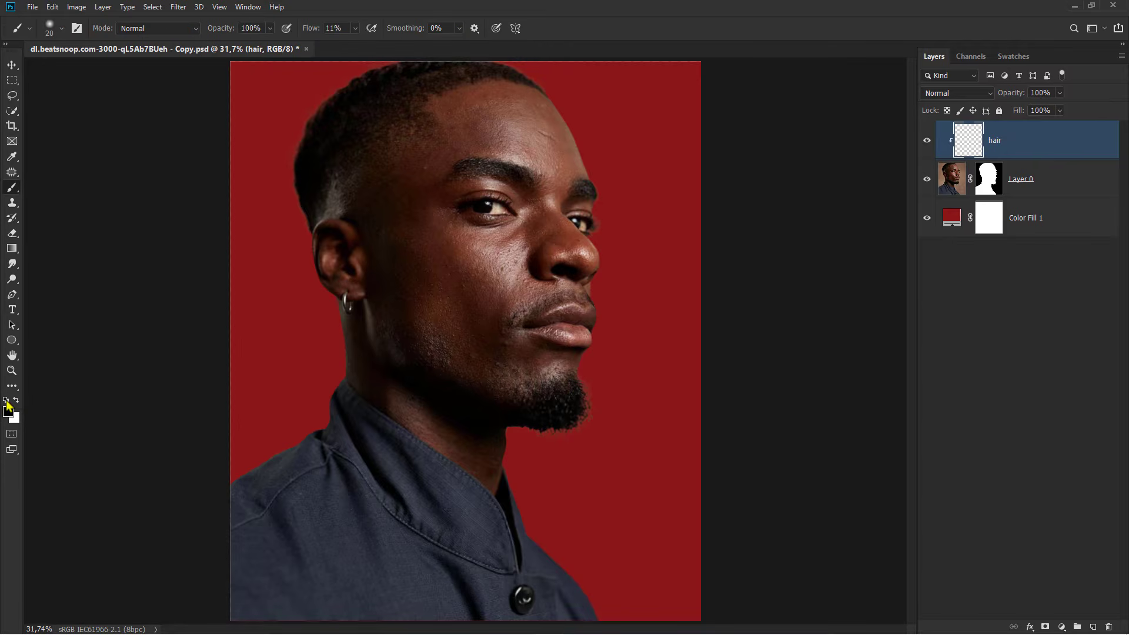
right_click(385, 213)
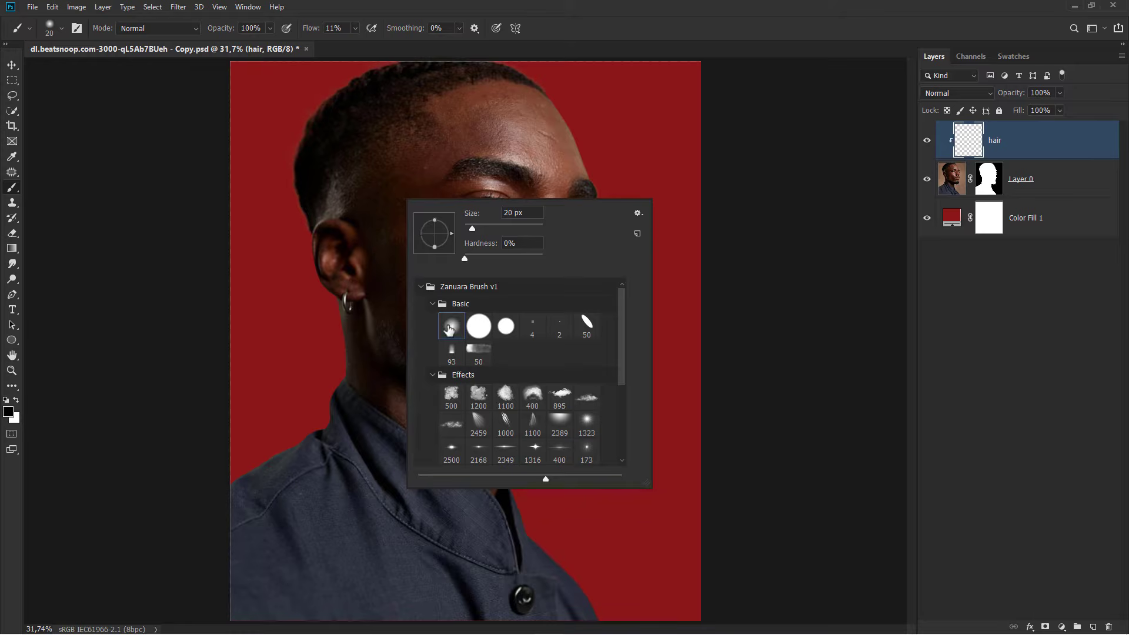
click(308, 28)
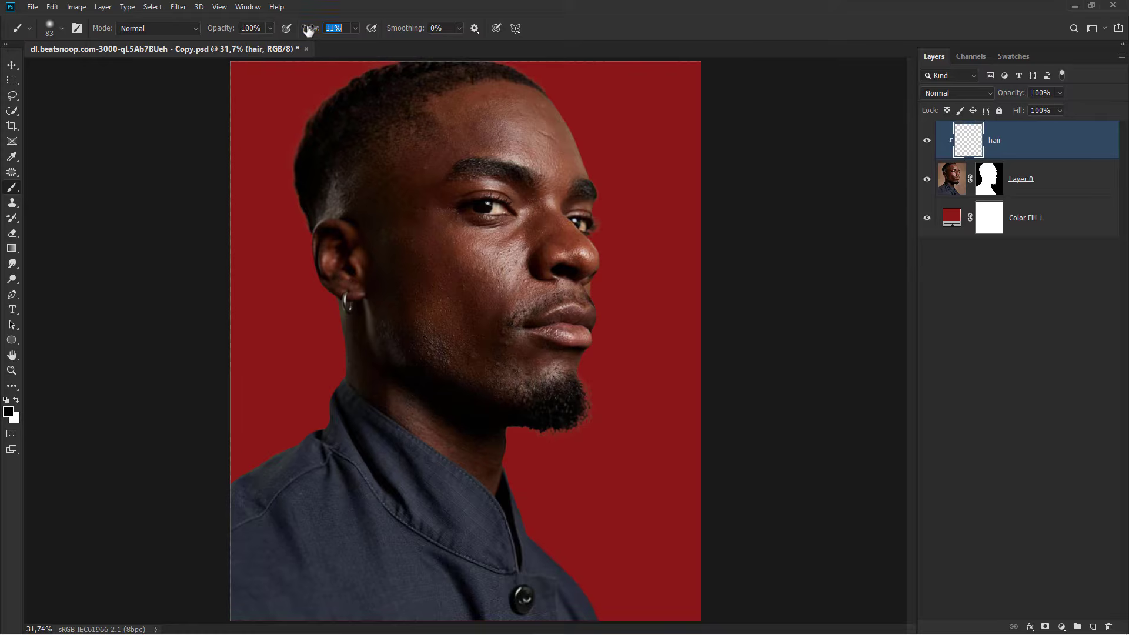
key(Return)
Paint black over the light fringe along the beard's outer edge with a soft brush of about 184 px.
scroll(585, 392, up, 6)
mouse_move(584, 373)
mouse_down()
mouse_move(604, 342)
mouse_move(577, 289)
mouse_move(586, 391)
mouse_move(576, 423)
mouse_move(545, 452)
mouse_move(461, 480)
mouse_move(394, 473)
mouse_move(357, 445)
mouse_move(337, 458)
mouse_move(515, 471)
mouse_move(593, 397)
mouse_move(575, 309)
mouse_move(588, 351)
mouse_up()
scroll(588, 351, down, 2)
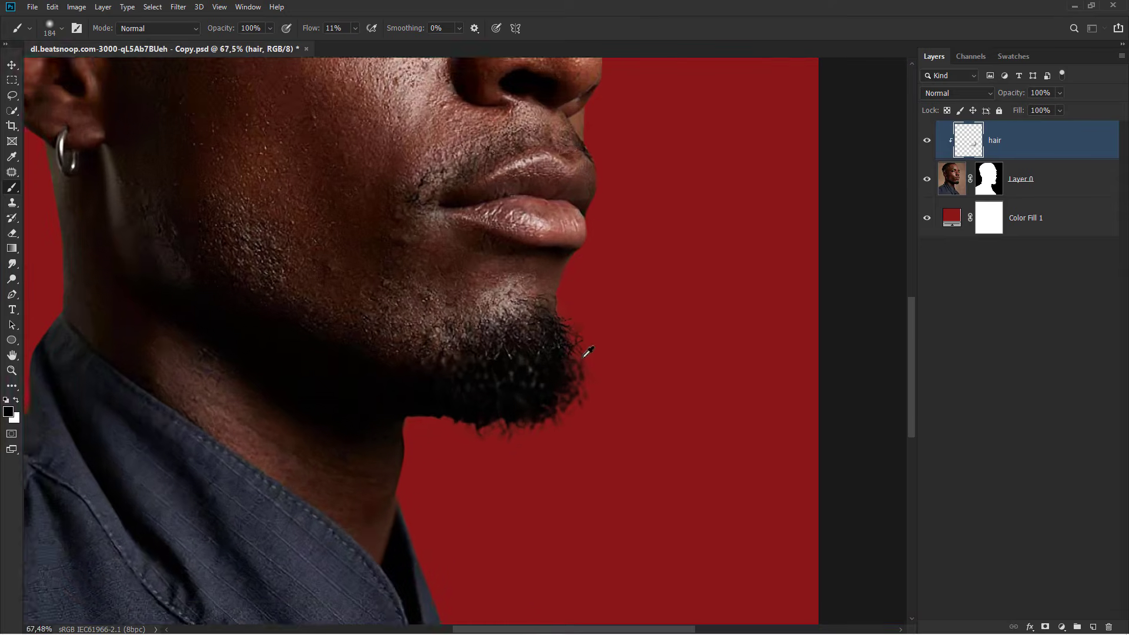
scroll(586, 213, down, 2)
Darken the outer edge of the far eyebrow and eyelashes with a soft black brush of about 62 px.
scroll(564, 294, up, 3)
scroll(541, 428, up, 3)
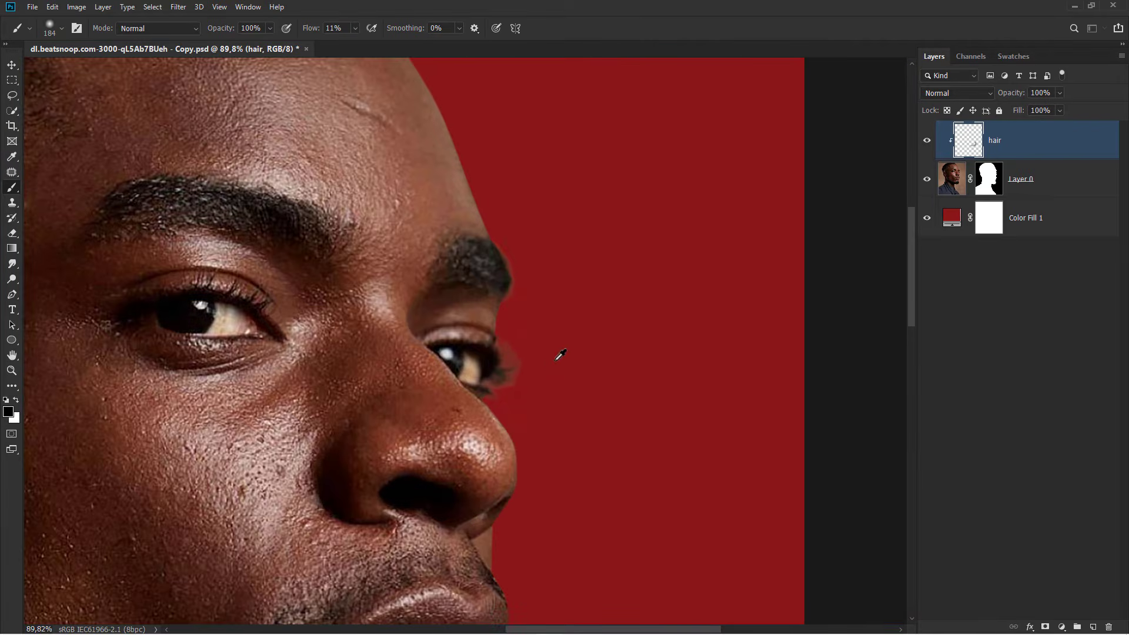
scroll(522, 347, up, 2)
mouse_move(509, 338)
mouse_down()
mouse_move(496, 333)
mouse_move(509, 348)
mouse_move(488, 395)
mouse_up()
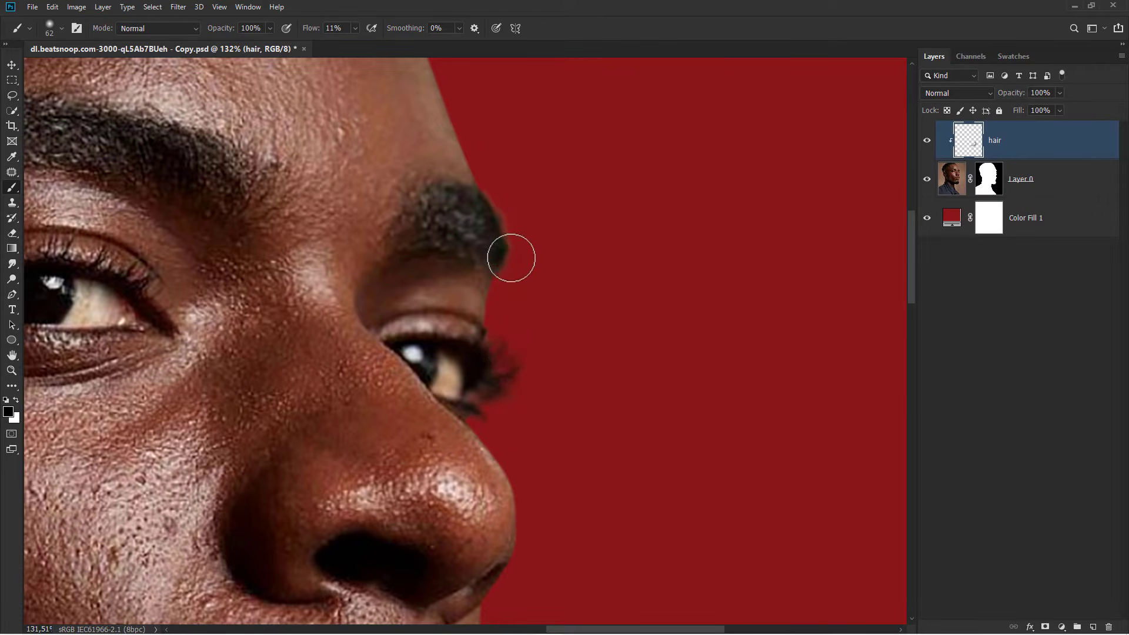
scroll(573, 292, down, 2)
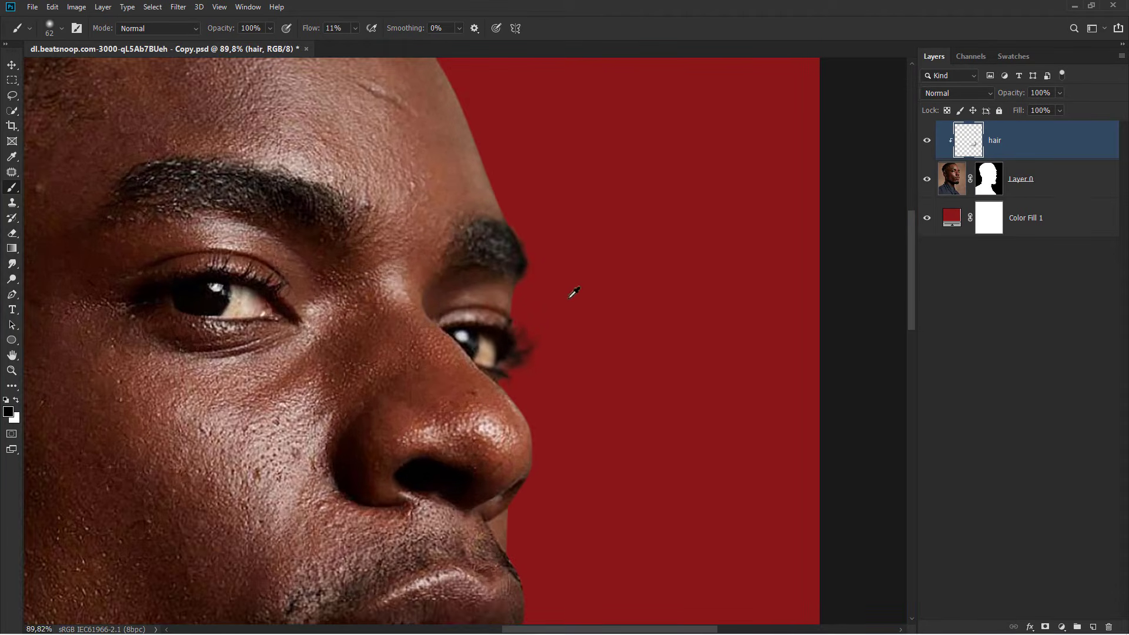
Darken the hair's outline from the forehead round to behind the ear with a 153 px black brush, and compare with the hair layer hidden.
scroll(569, 298, down, 1)
drag(351, 189, 603, 493)
drag(668, 292, 678, 301)
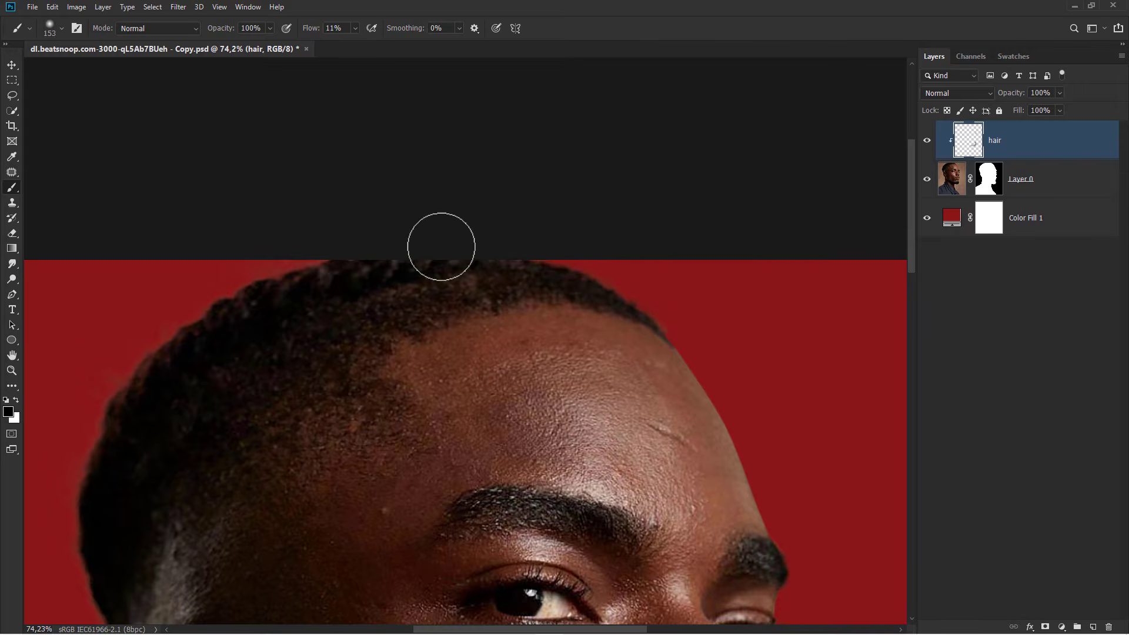
drag(156, 343, 310, 214)
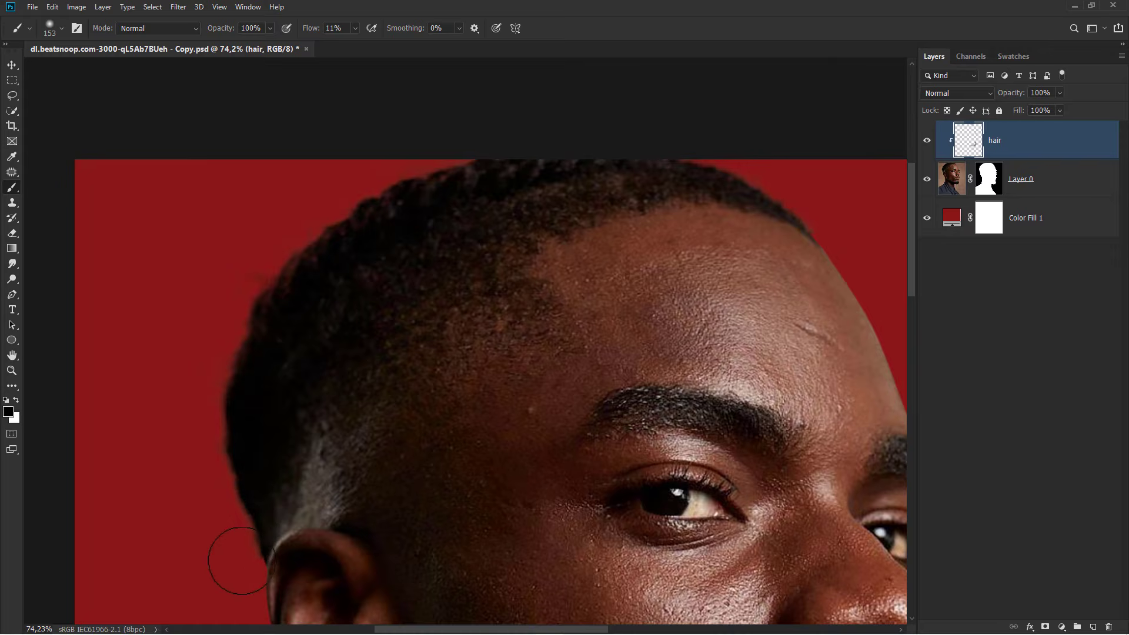
scroll(329, 385, down, 4)
key(ctrl+0)
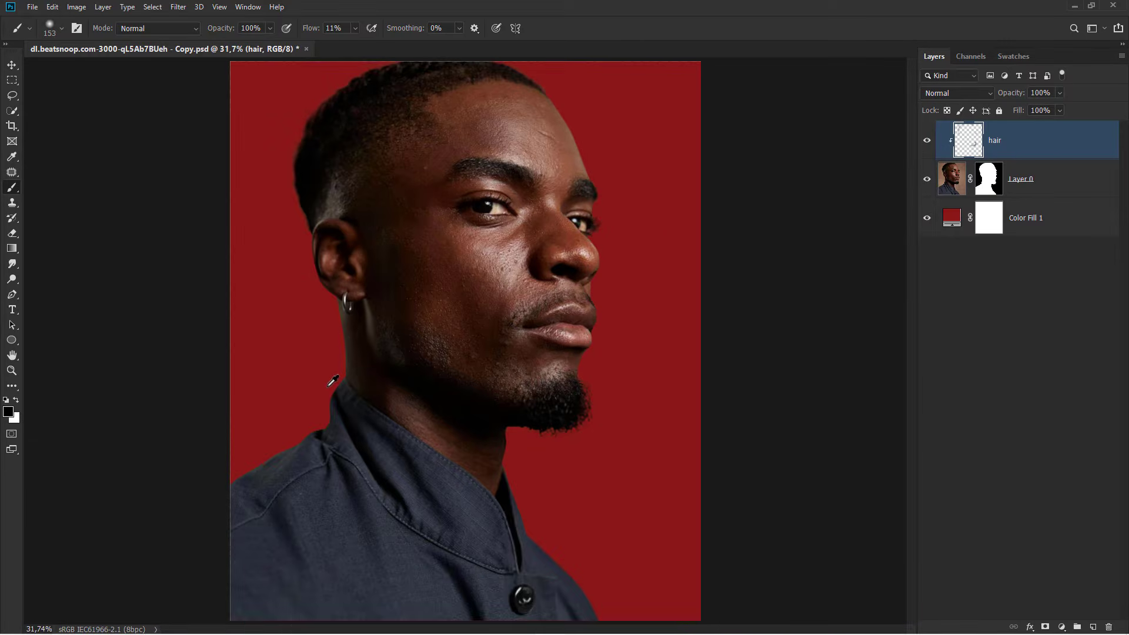
key(v)
click(927, 136)
click(927, 136)
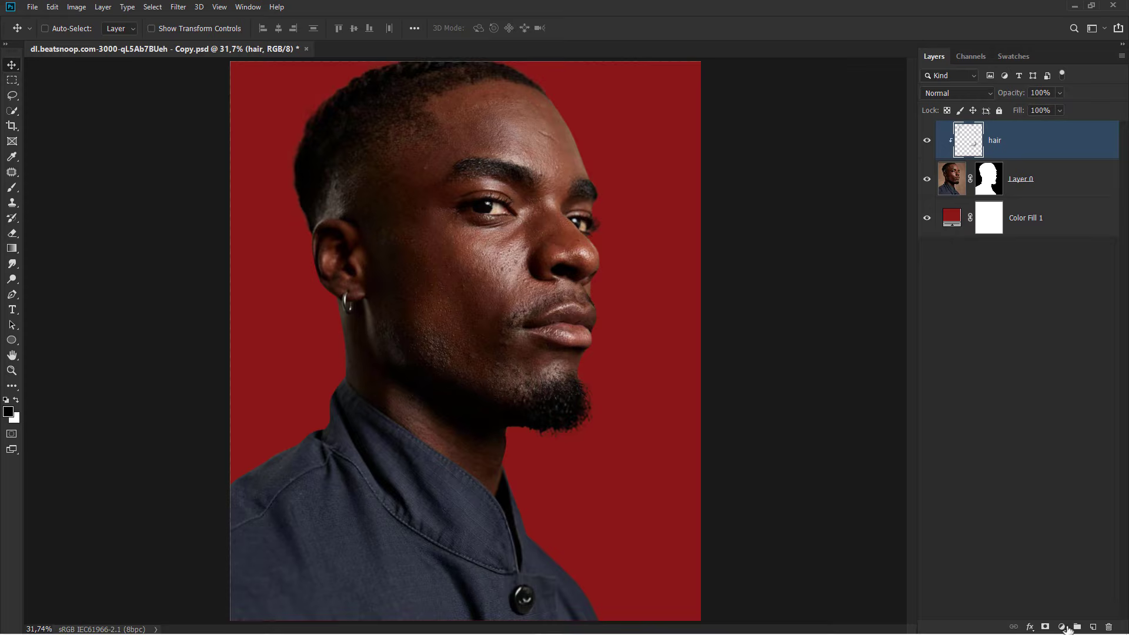
Add a Gradient Map adjustment layer above the hair layer and clip it to the portrait.
click(1063, 627)
click(1065, 608)
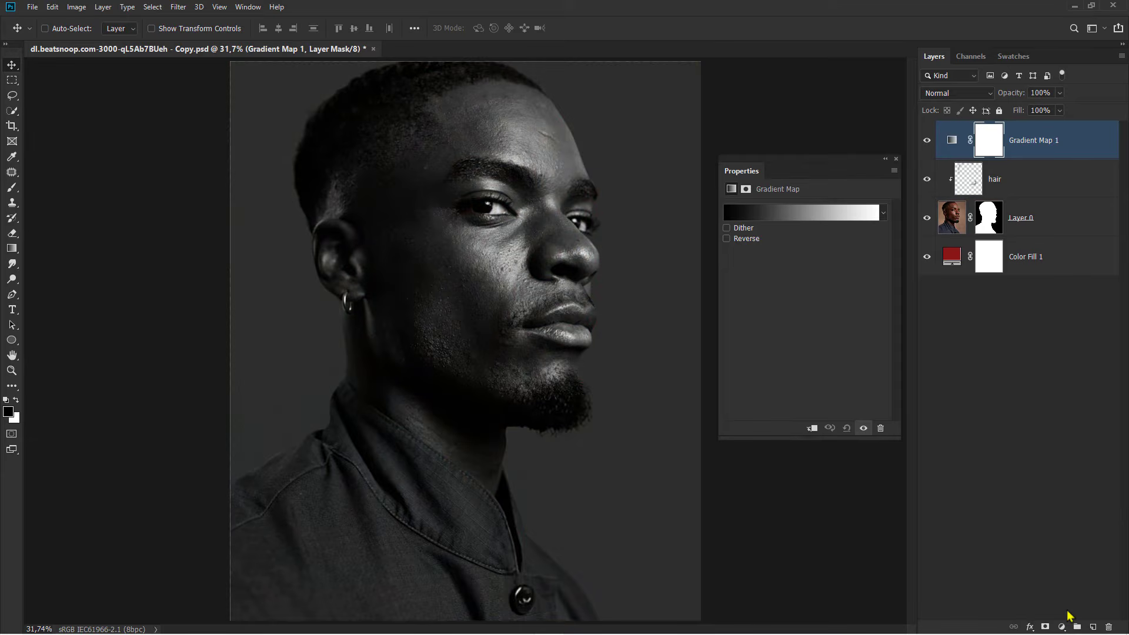
click(813, 430)
Add a colour stop at 40% to the black-to-white gradient map and set it to light gray #a6a6a6.
click(883, 213)
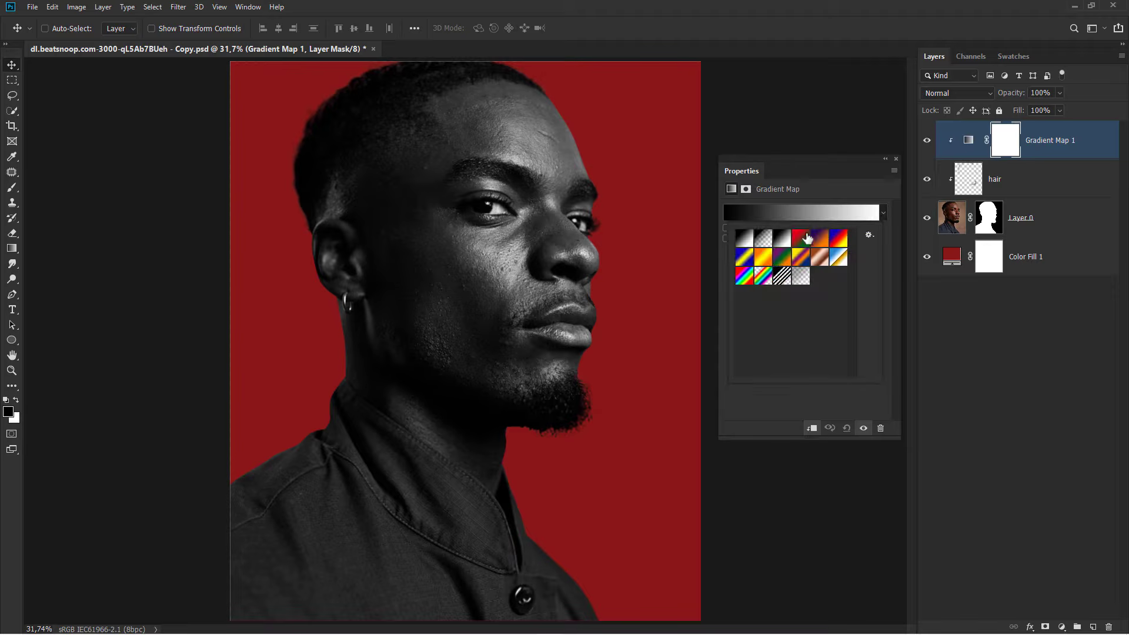
click(798, 210)
click(796, 212)
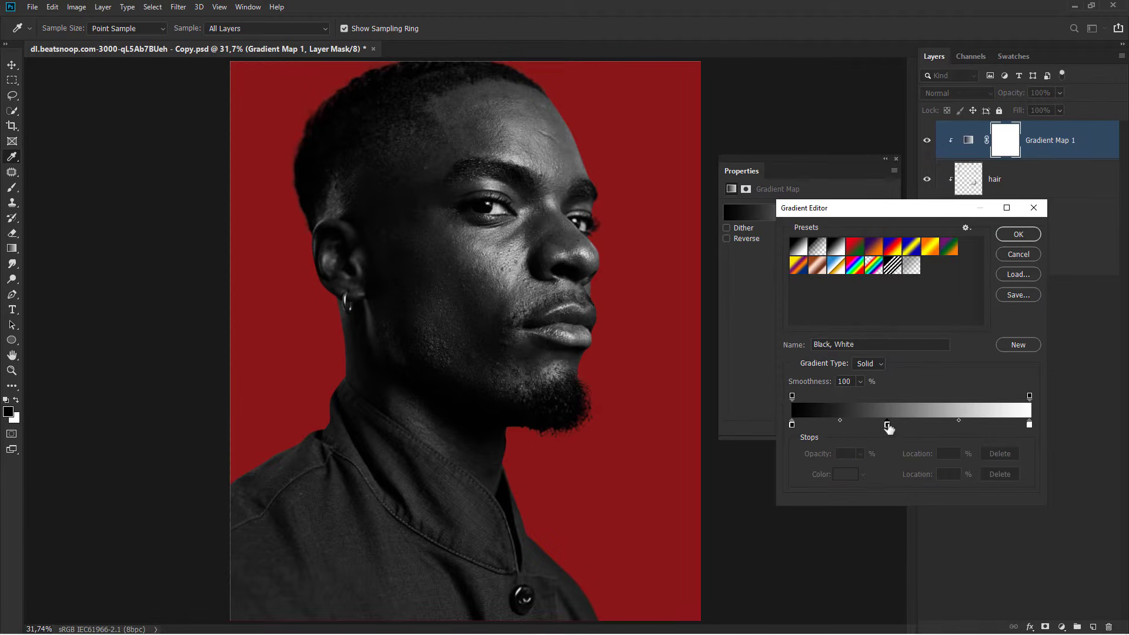
click(887, 425)
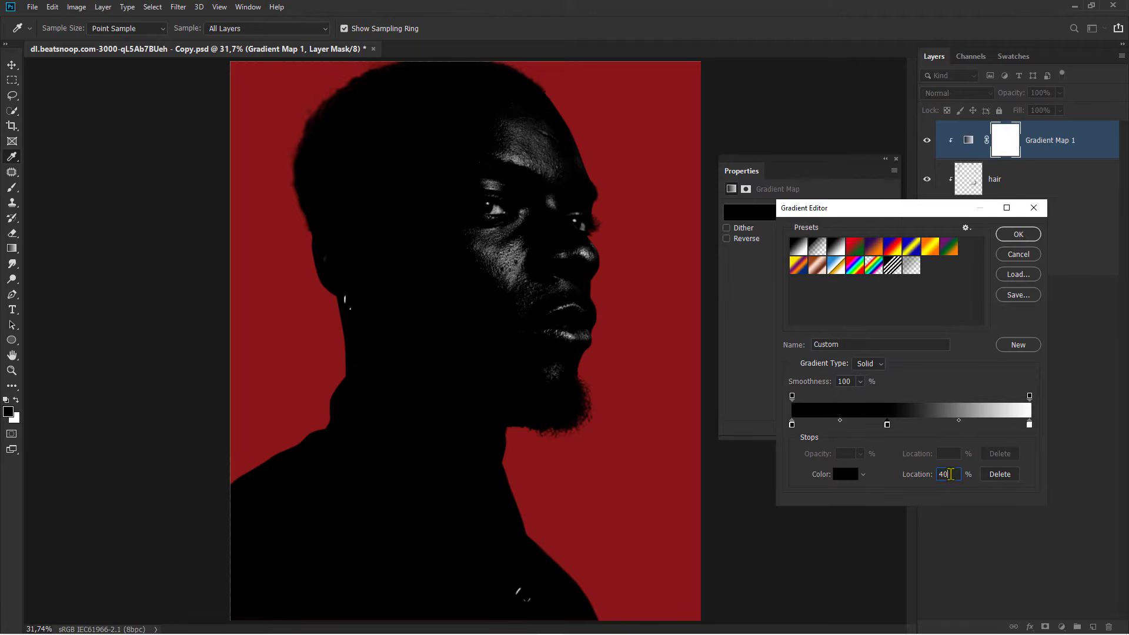
click(842, 475)
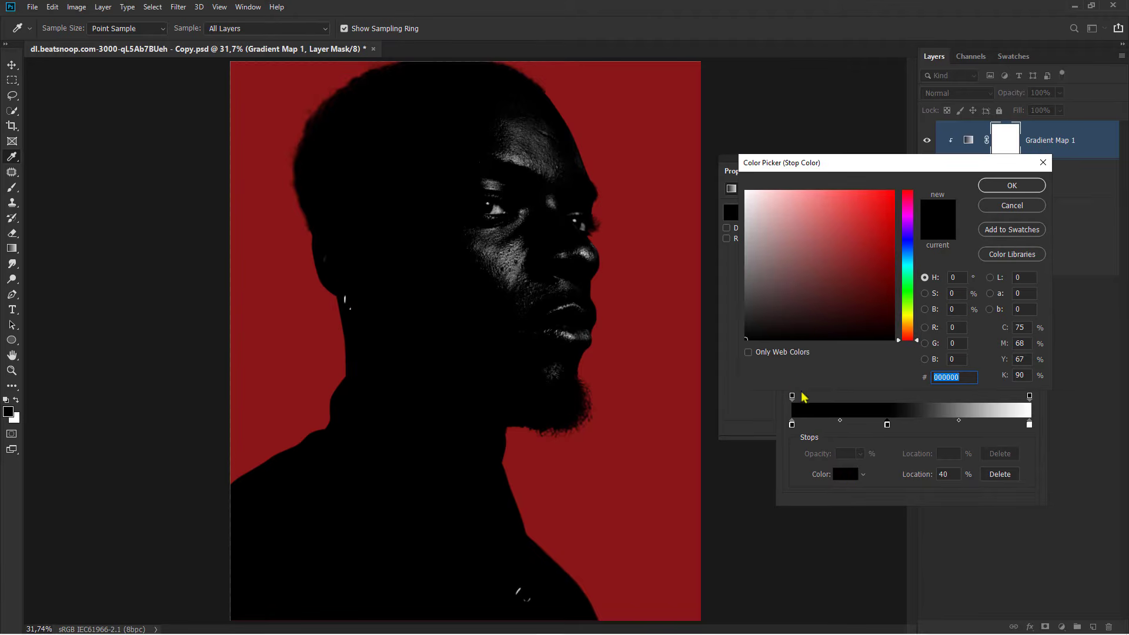
click(744, 225)
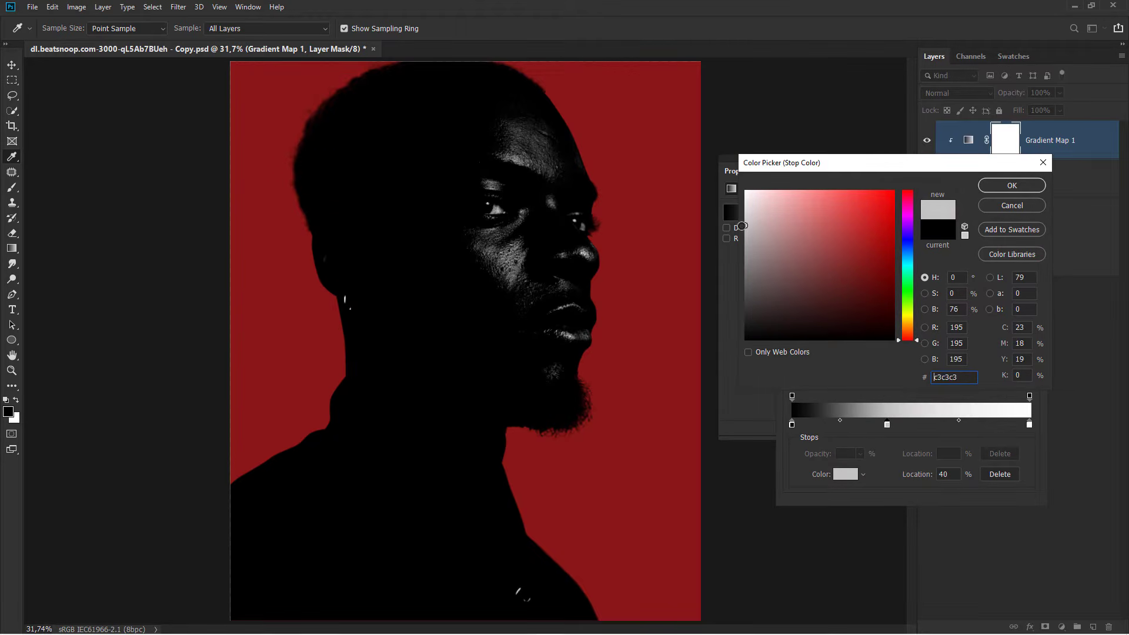
click(739, 243)
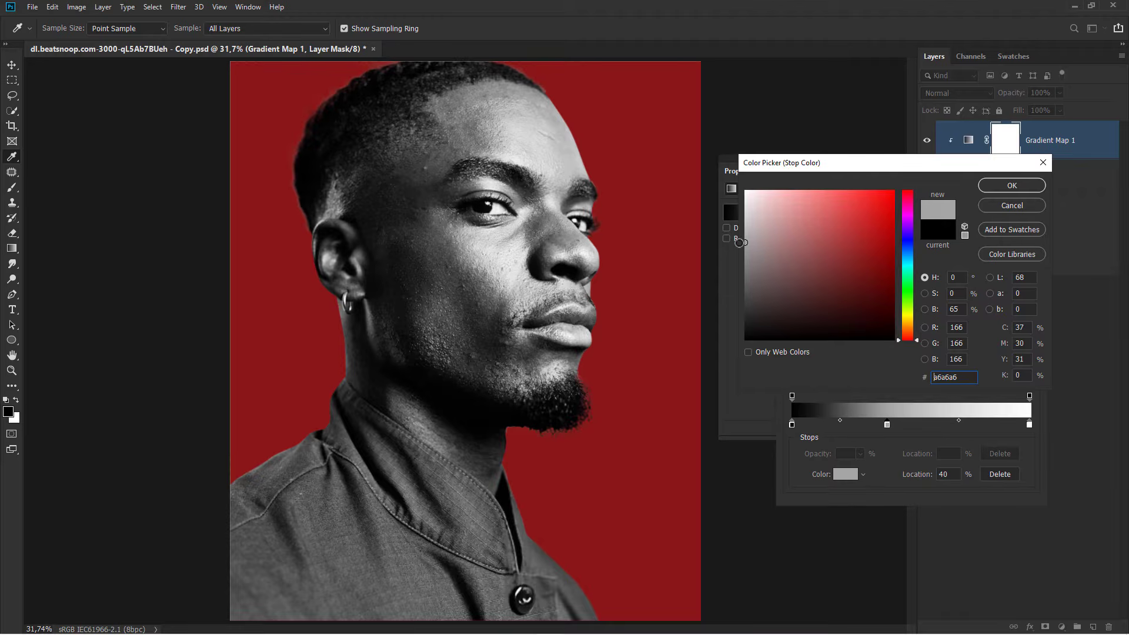
click(1020, 189)
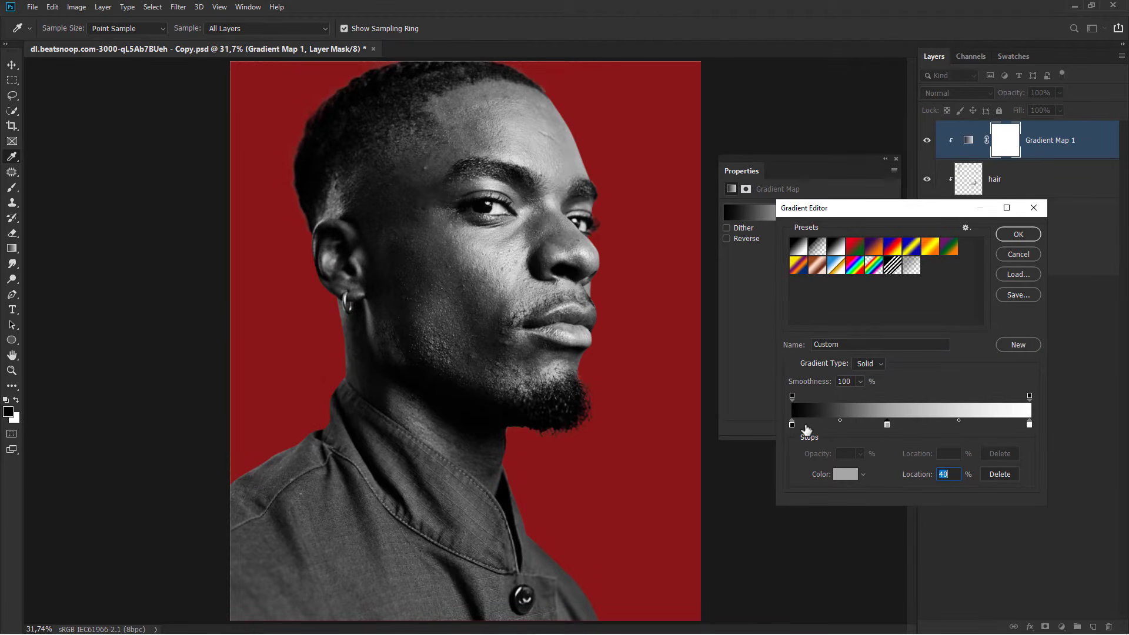
Add a gradient stop at 9% and colour it very dark red #340b0b.
drag(806, 427, 814, 429)
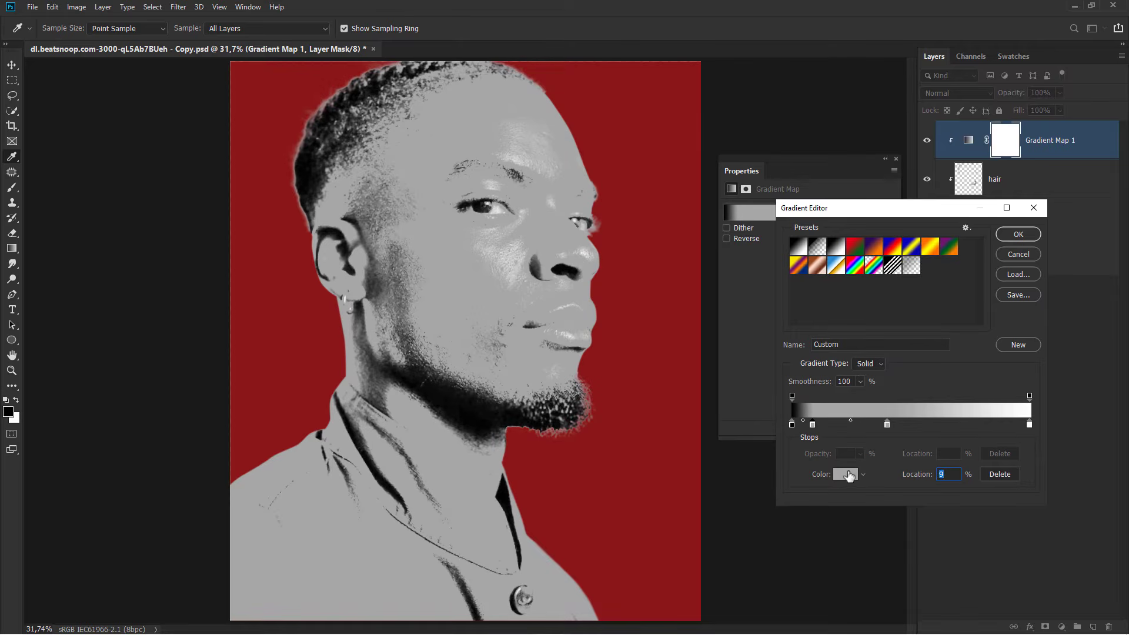
click(847, 475)
click(861, 309)
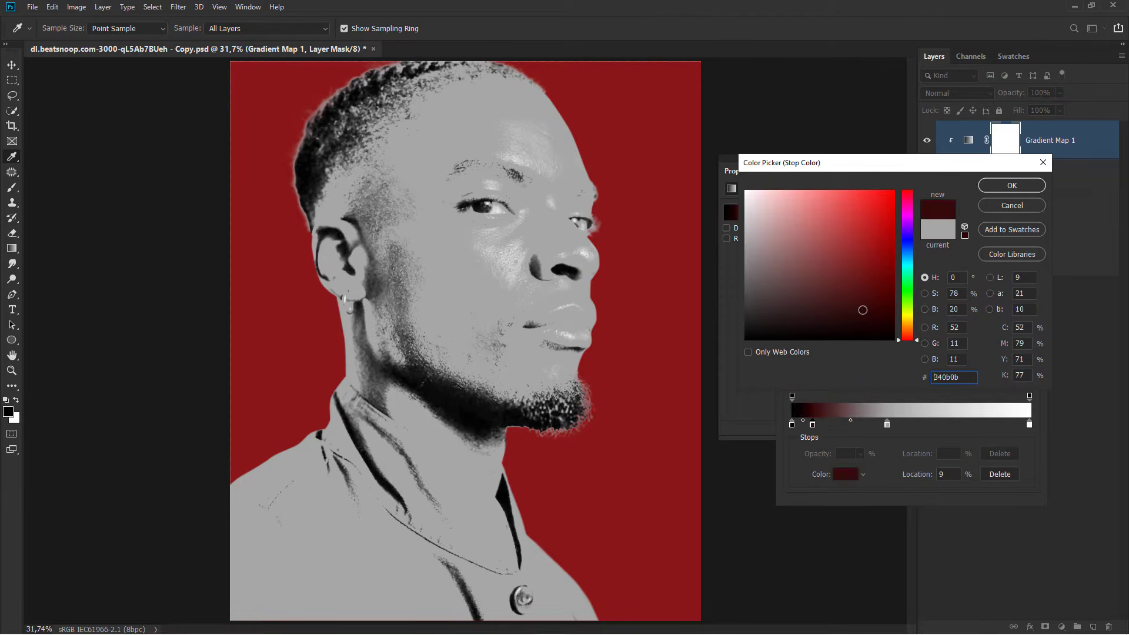
click(1011, 185)
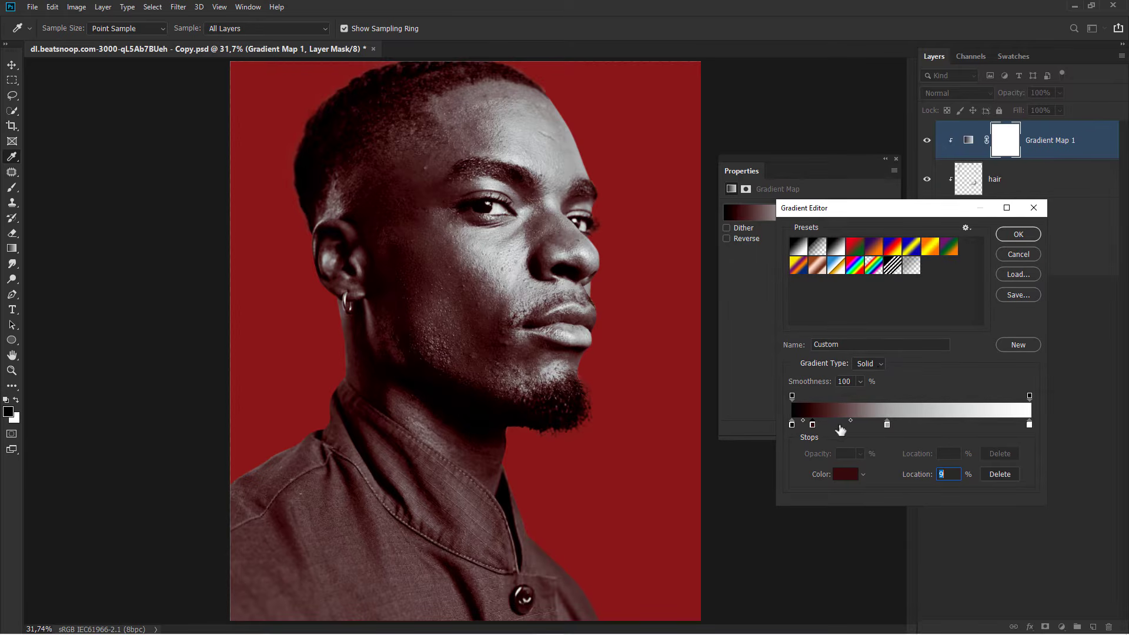
Add a gradient stop at 18% and colour it dark red #781a1a.
click(838, 428)
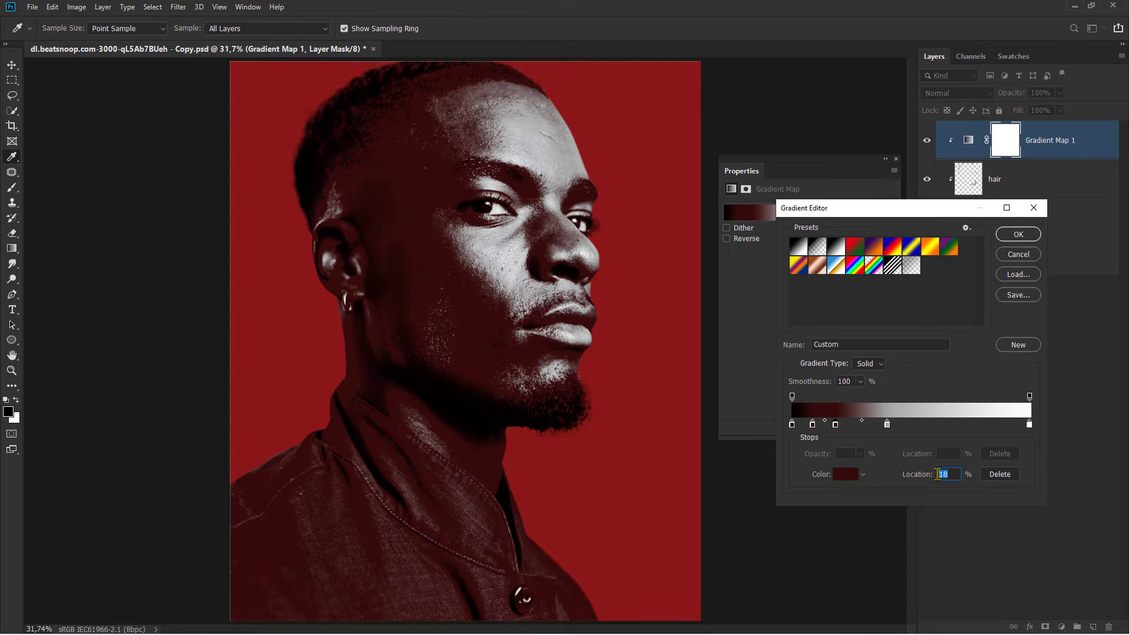
click(846, 475)
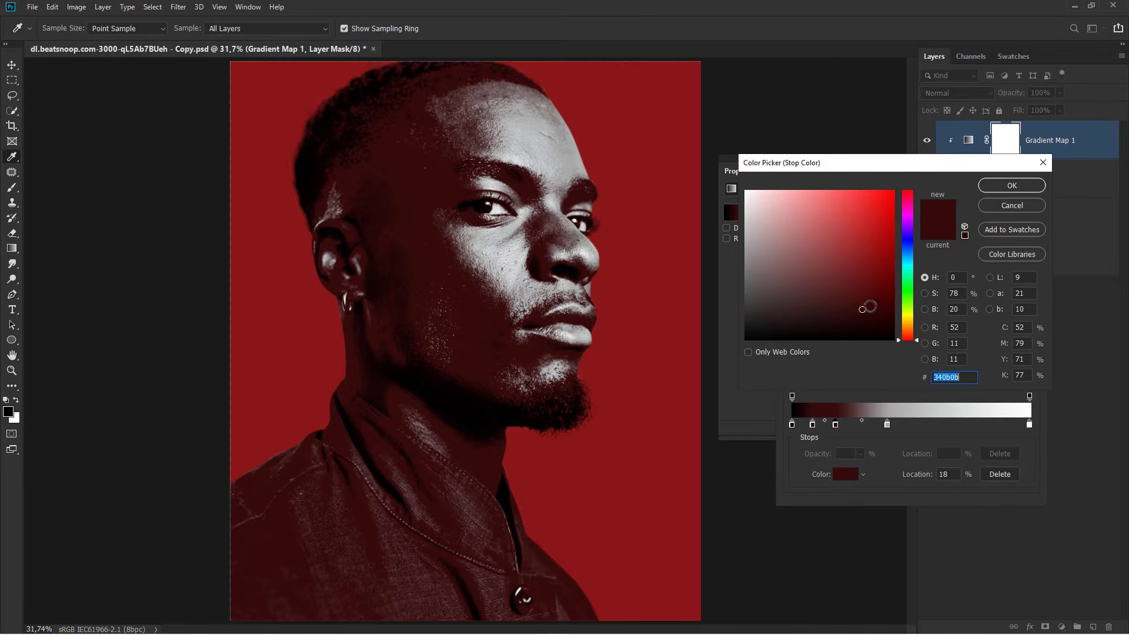
text(781919)
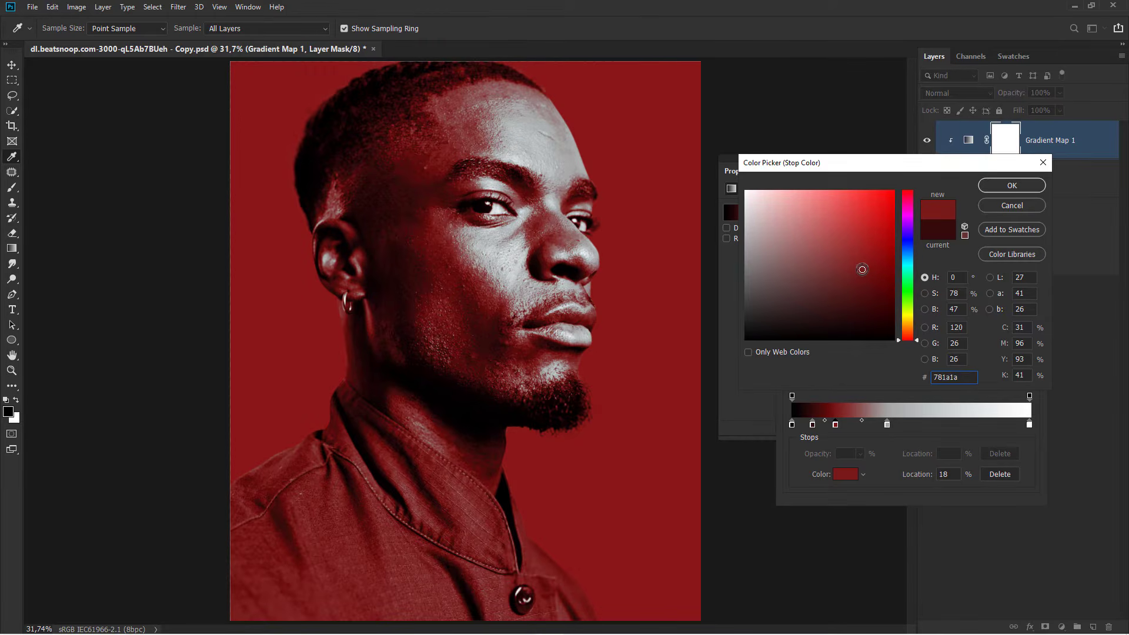
click(990, 188)
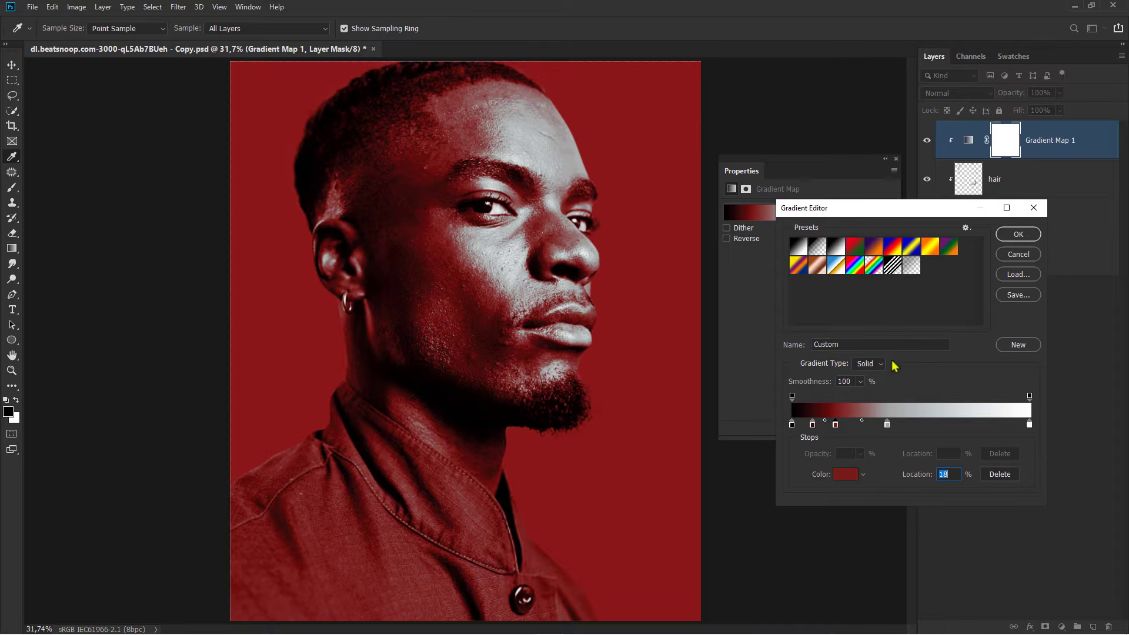
Add a gradient stop at 32%, colour it mid gray #616161, and accept the edited gradient.
drag(867, 428, 869, 430)
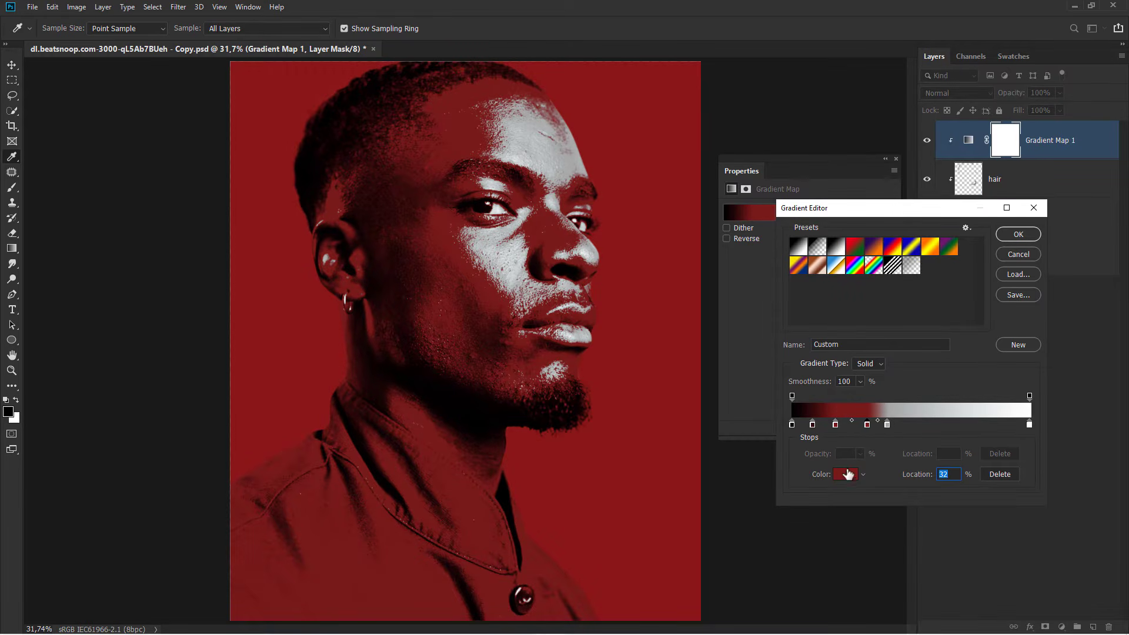
click(845, 475)
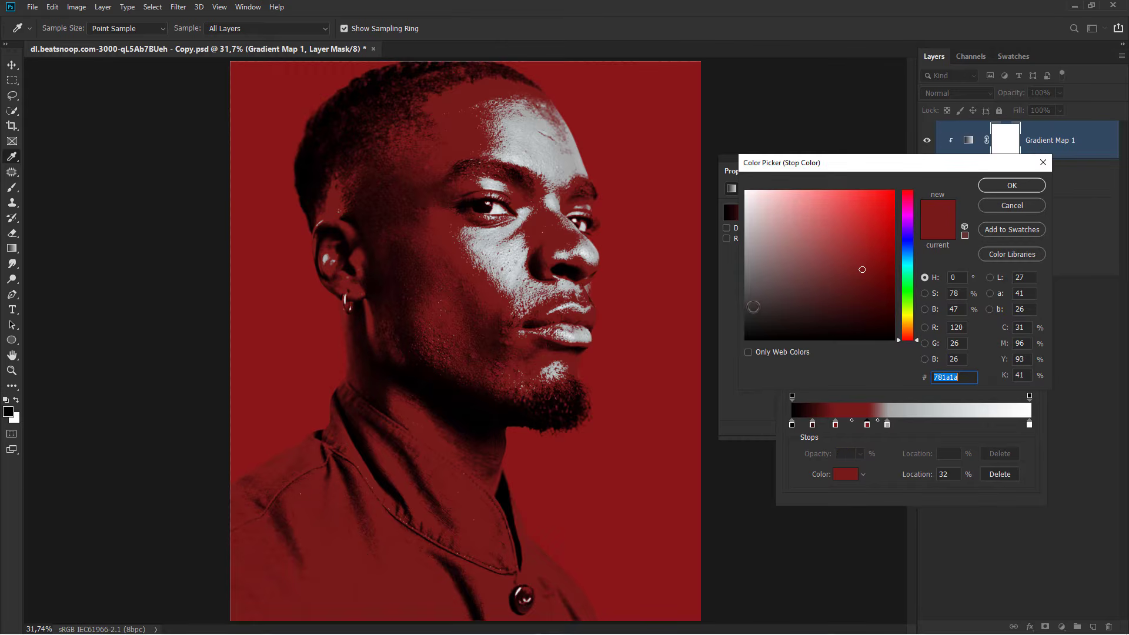
click(746, 299)
drag(745, 300, 747, 284)
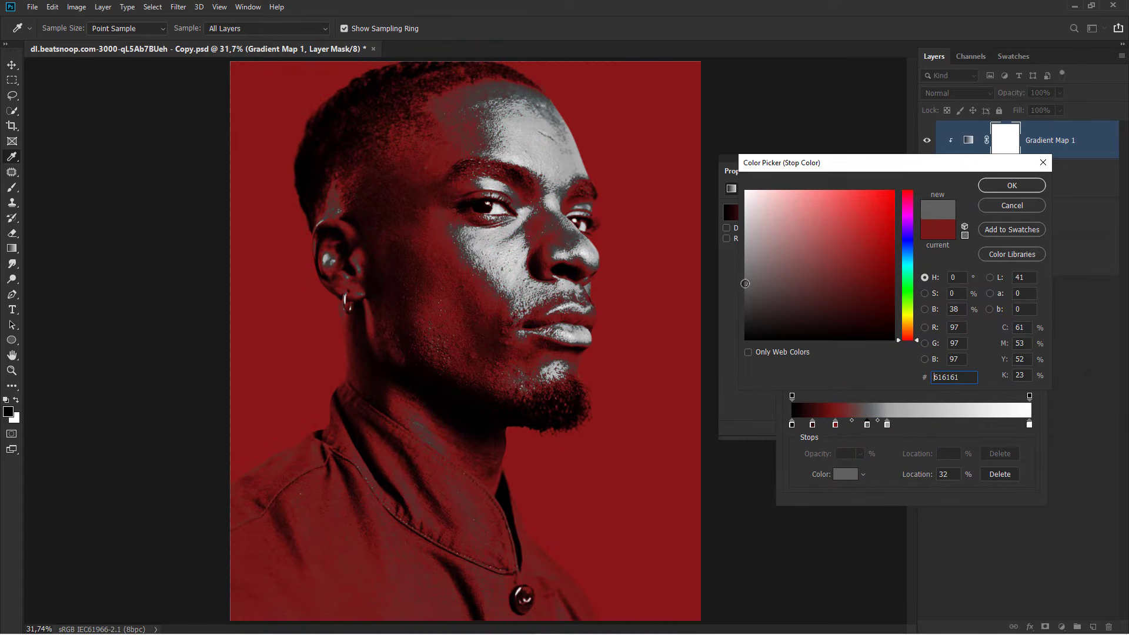
click(1012, 187)
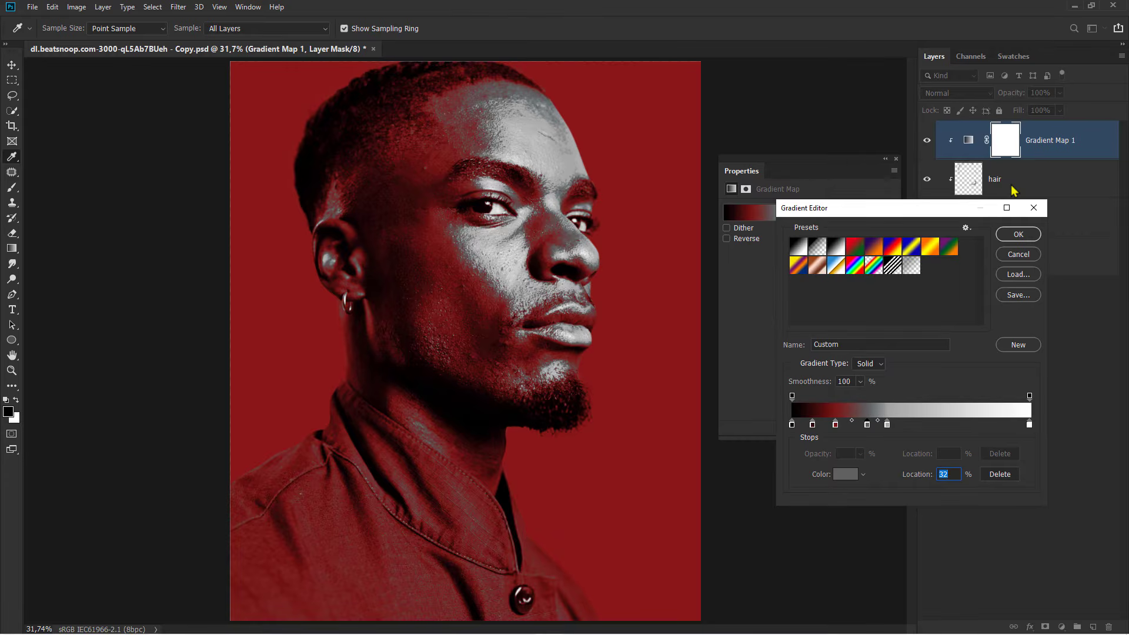
click(1016, 234)
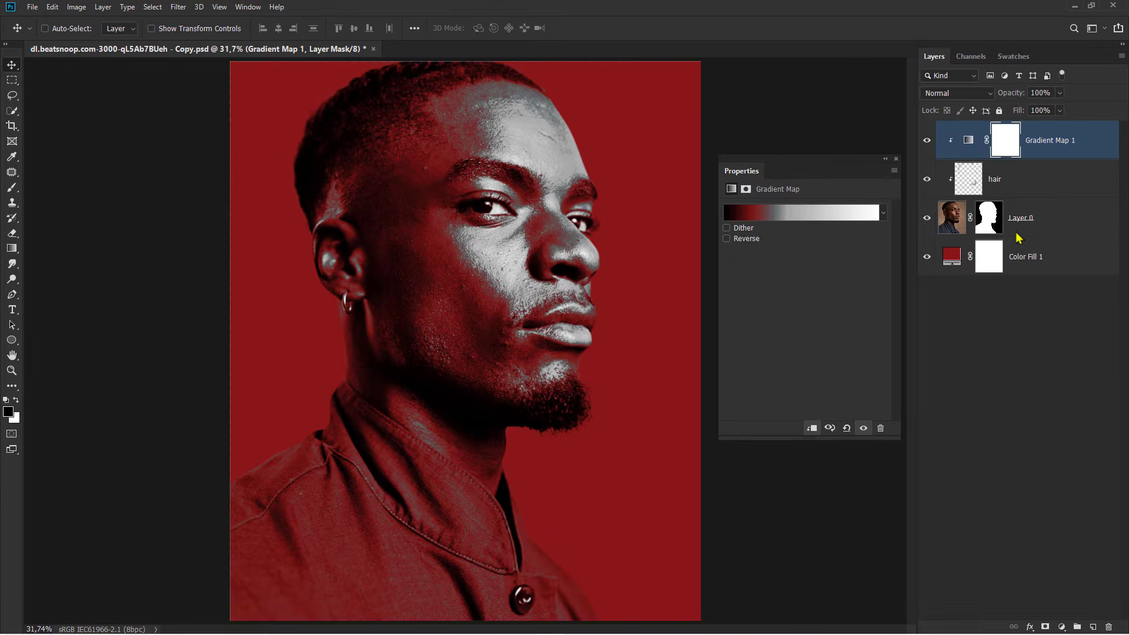
Compare the portrait with the gradient map layer hidden and shown.
click(896, 159)
click(927, 140)
click(927, 141)
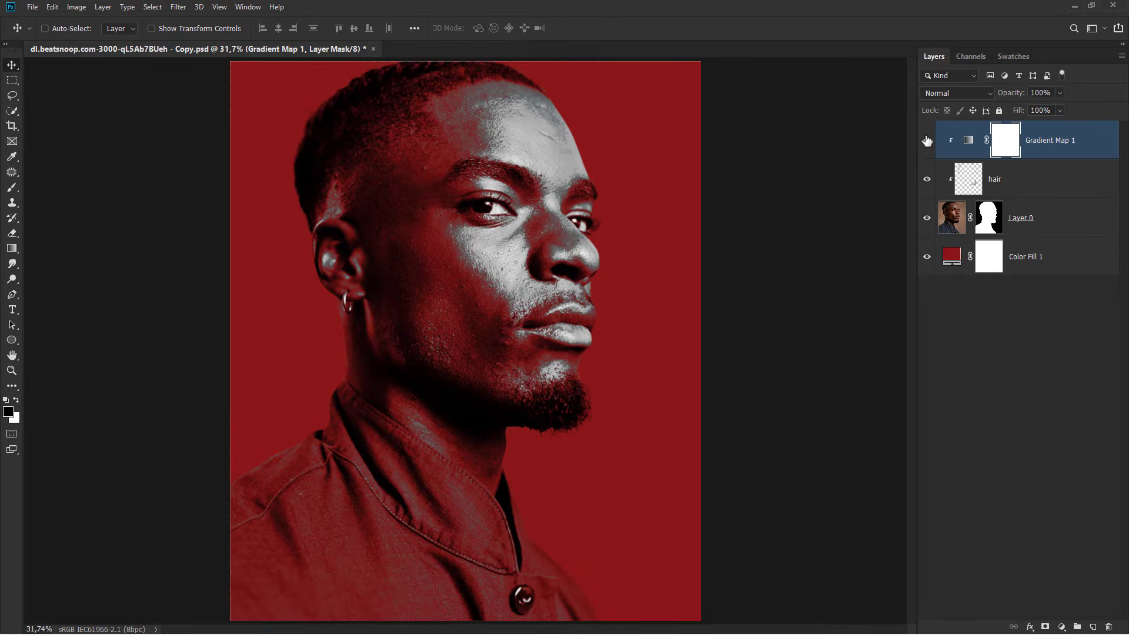
click(1051, 139)
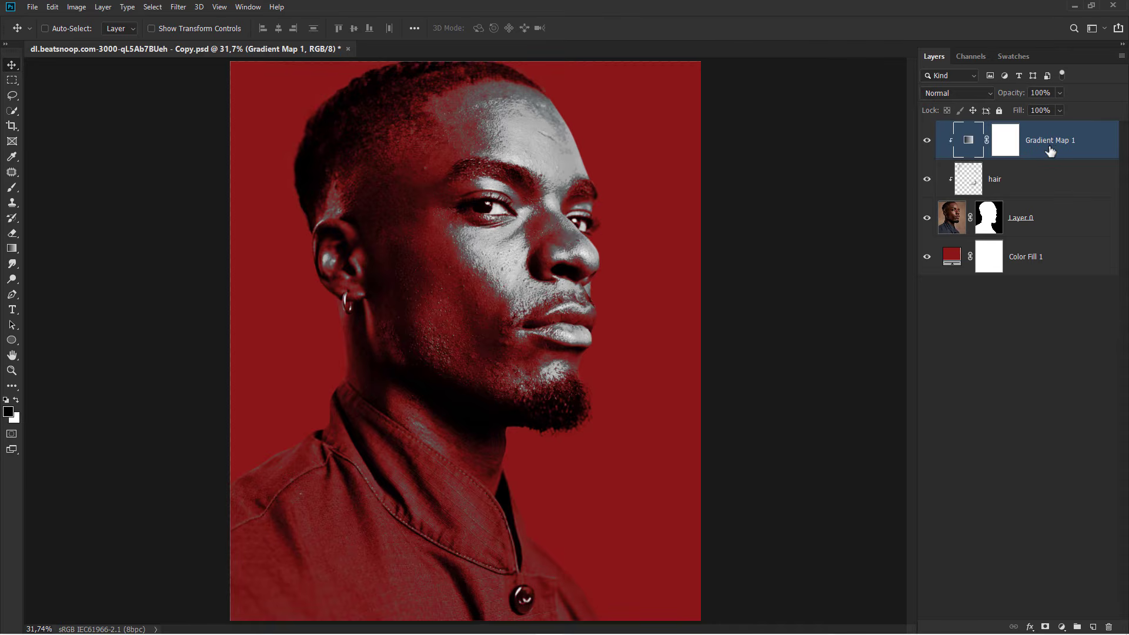
Add a clipped Curves adjustment above the hair layer with the white point input at 127, and invert its mask to black.
click(1038, 186)
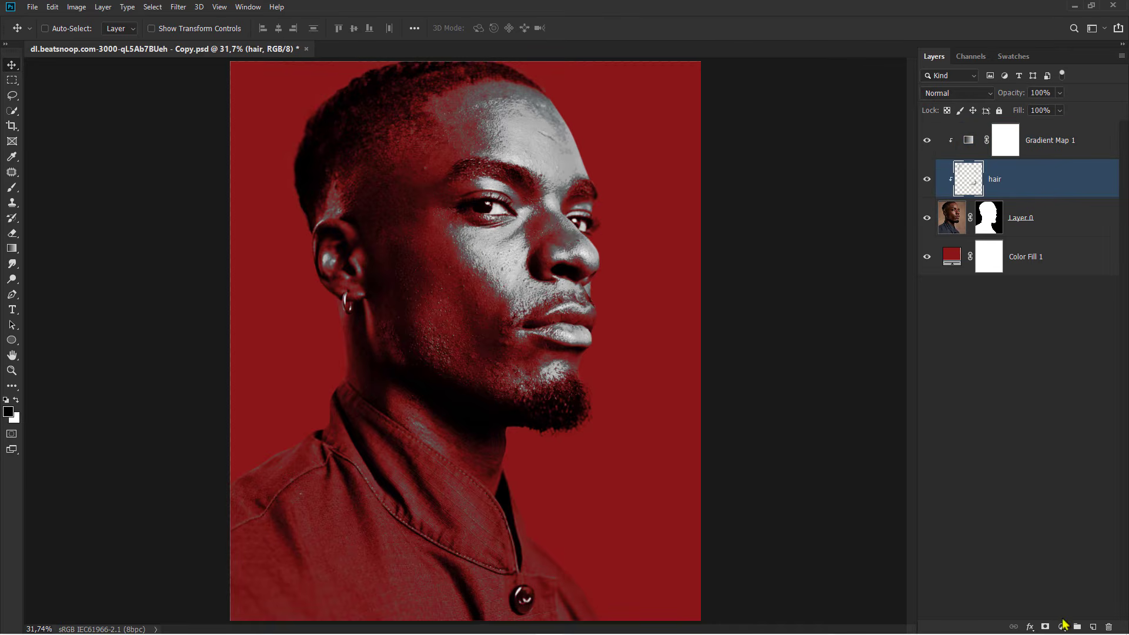
click(1063, 626)
click(1066, 476)
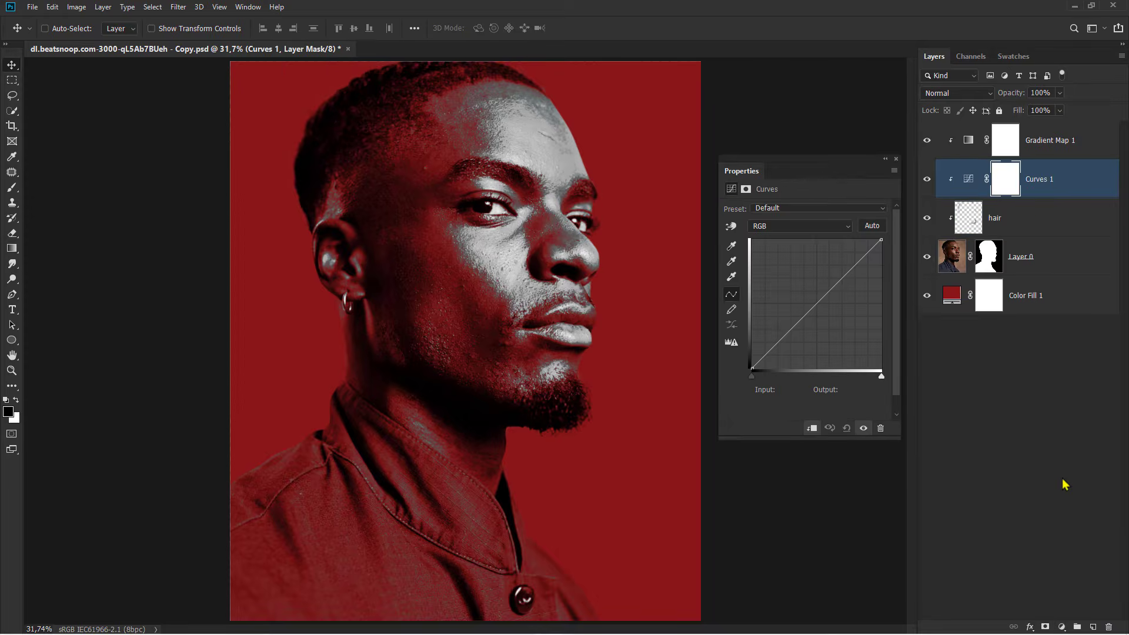
drag(881, 376, 817, 380)
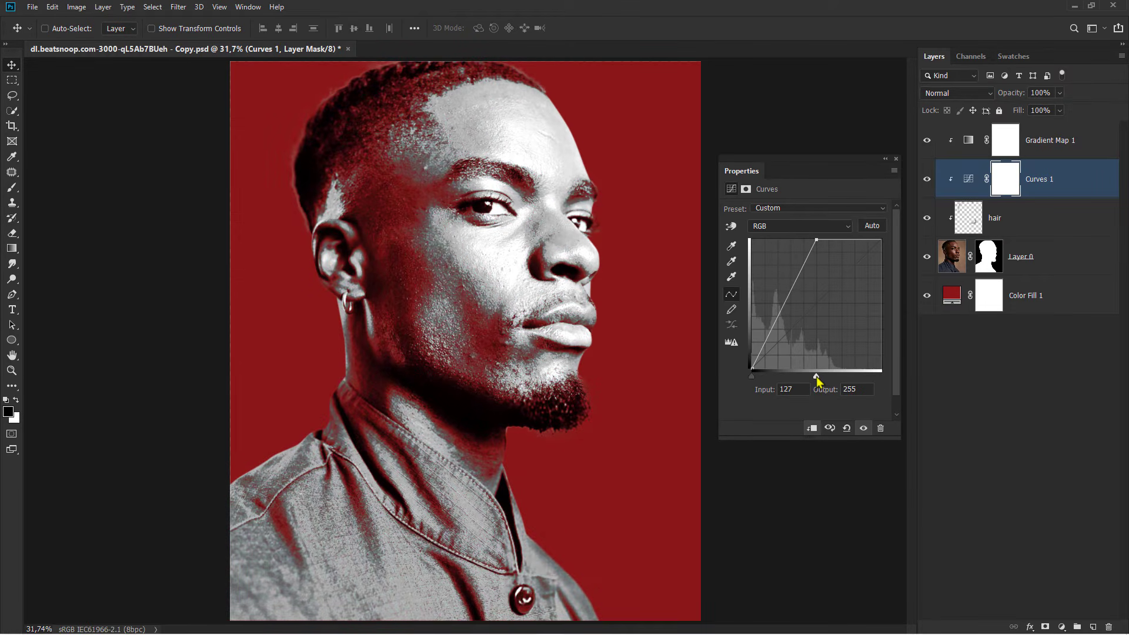
click(895, 158)
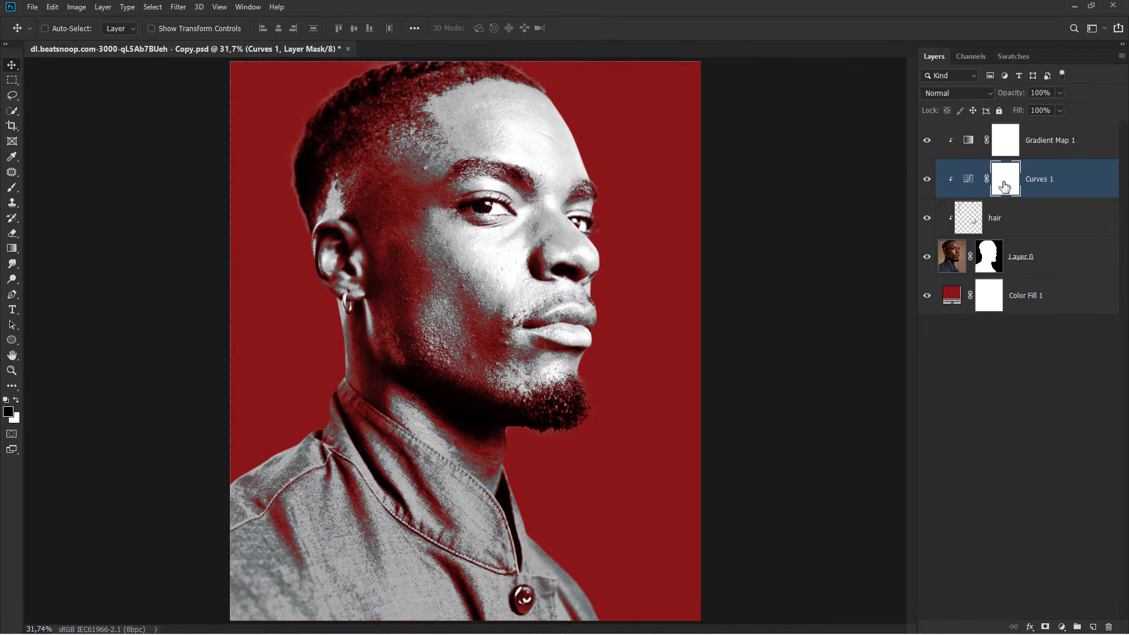
key(ctrl+i)
key(ctrl+i)
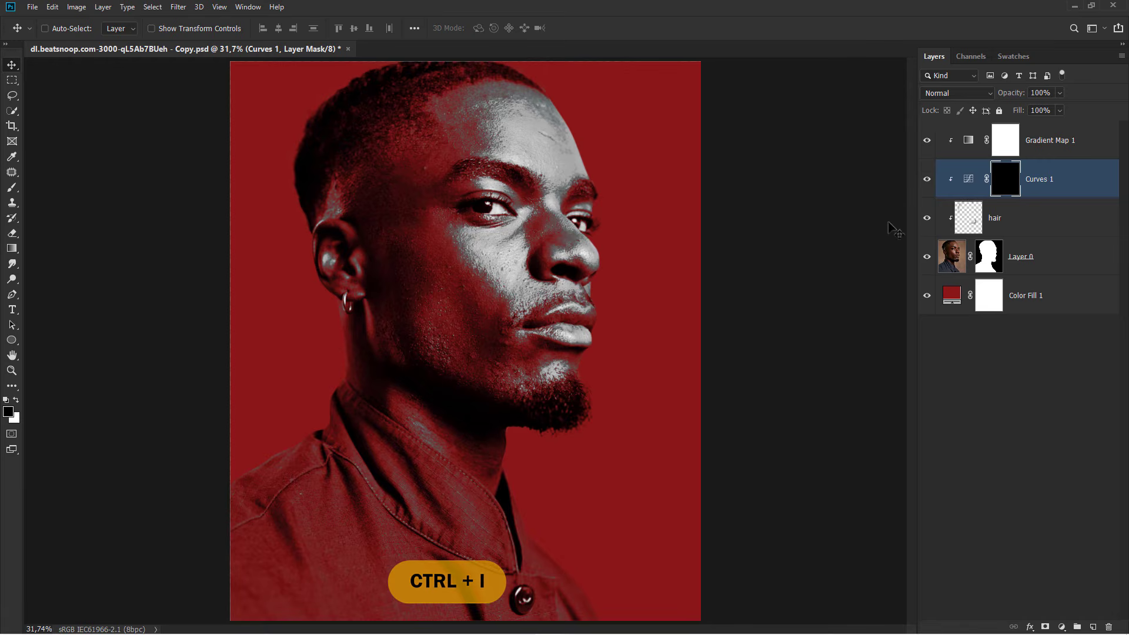
Paint white on the Curves mask over the neck and the raised collar, using a 380 px and a 261 px brush.
right_click(12, 188)
click(39, 187)
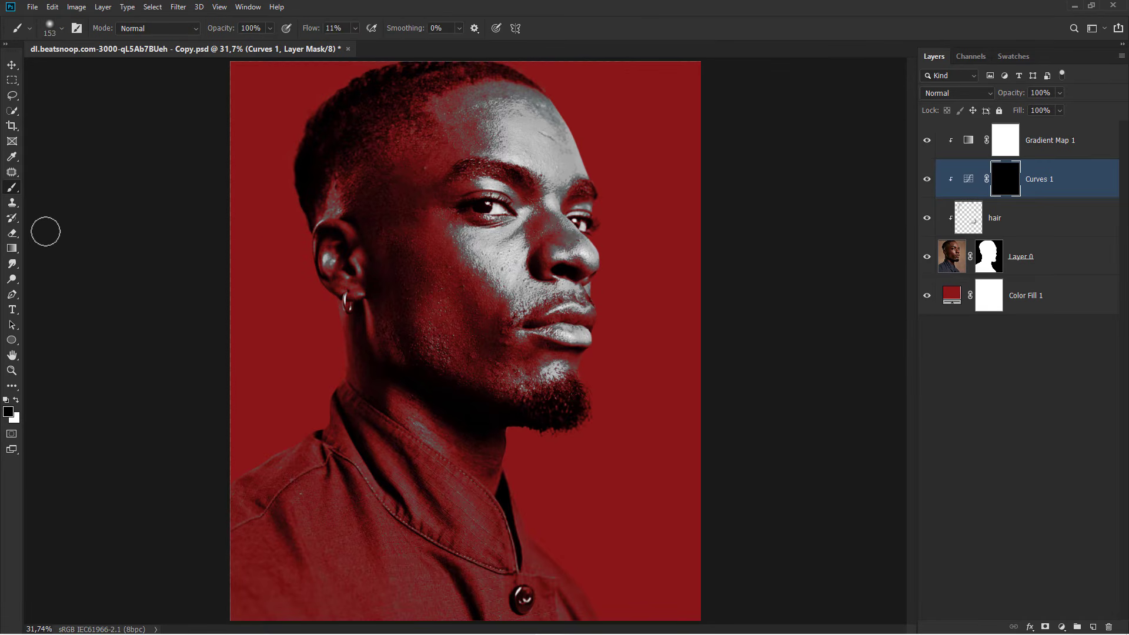
click(17, 400)
drag(458, 410, 494, 410)
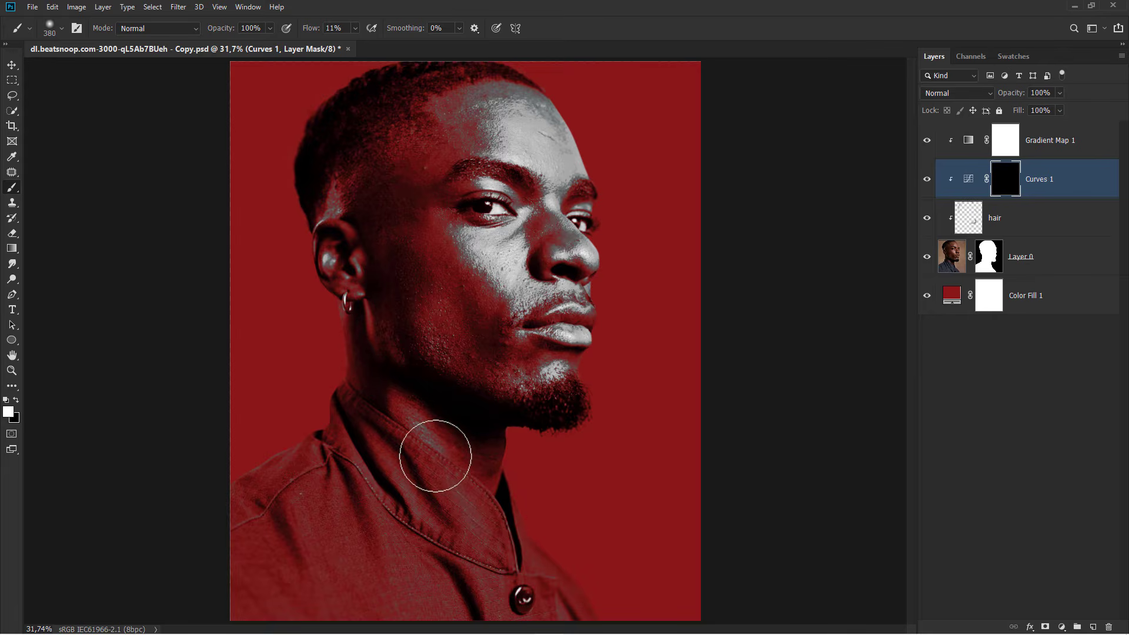
mouse_move(433, 453)
mouse_down()
mouse_move(420, 427)
mouse_move(481, 531)
mouse_up()
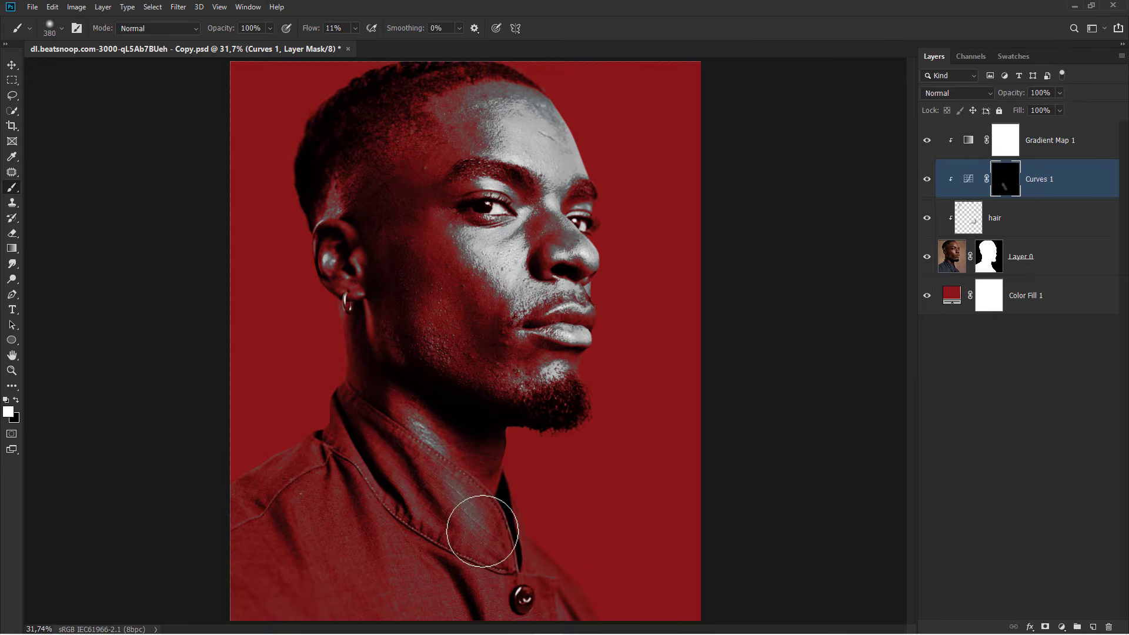
drag(427, 492, 409, 492)
mouse_move(380, 453)
mouse_down()
mouse_move(421, 516)
mouse_move(388, 464)
mouse_up()
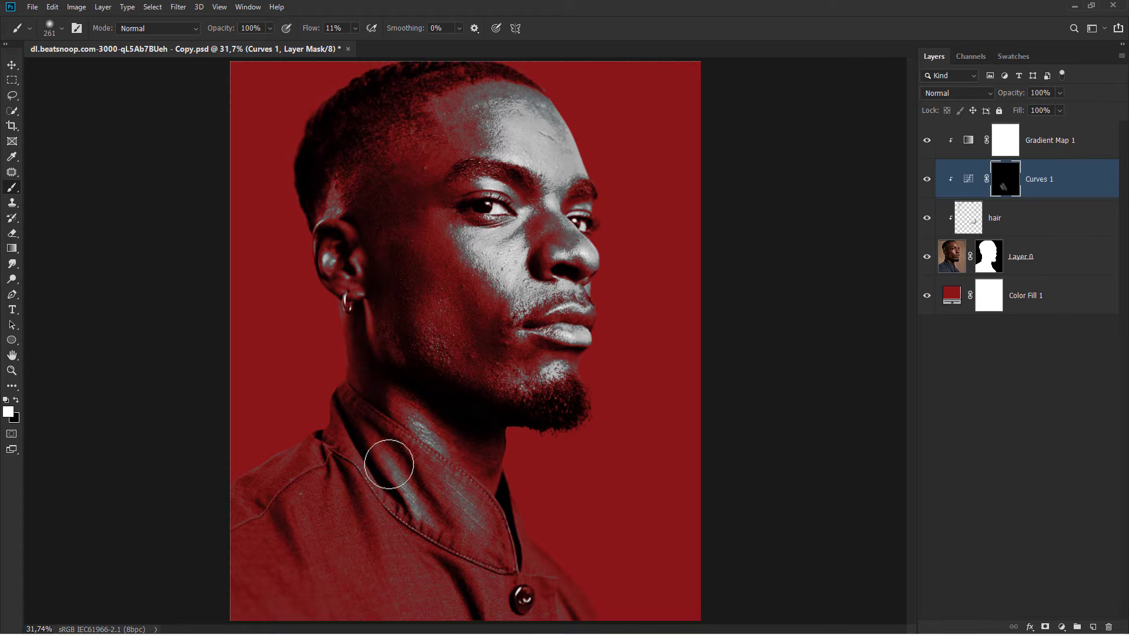
Extend the white Curves mask painting over the shirt front and shoulders with a 261 px and a 226 px brush.
drag(474, 531, 485, 537)
mouse_move(456, 492)
mouse_down()
mouse_move(511, 616)
mouse_move(472, 515)
mouse_move(511, 613)
mouse_move(542, 585)
mouse_move(533, 502)
mouse_move(549, 550)
mouse_move(599, 612)
mouse_move(529, 501)
mouse_move(601, 613)
mouse_move(565, 528)
mouse_up()
key(bracketleft)
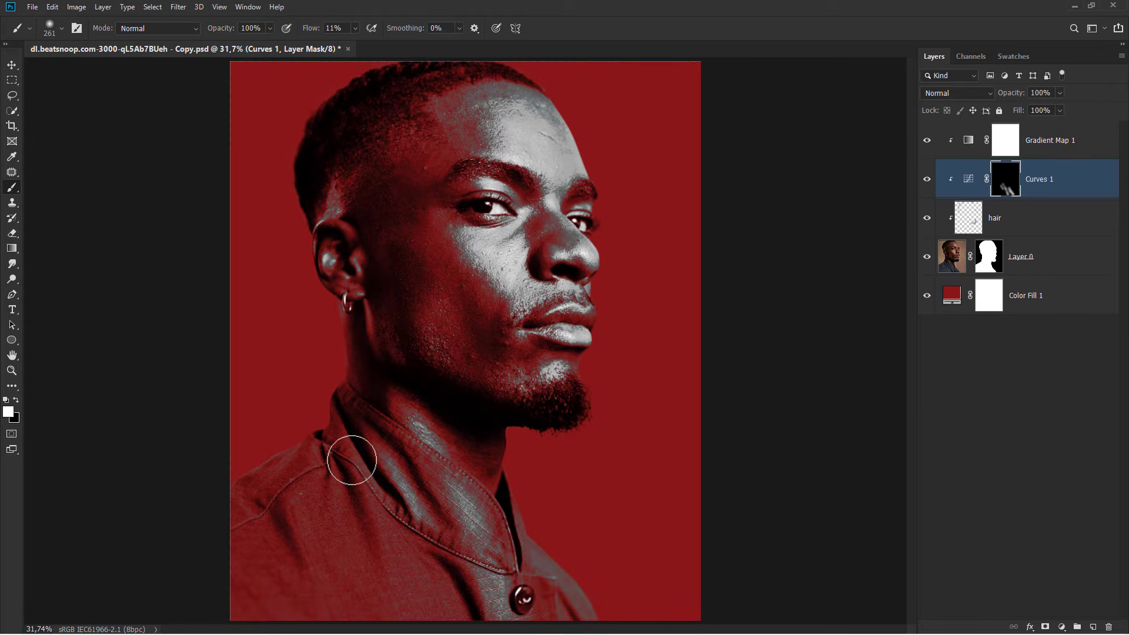
drag(350, 461, 405, 543)
scroll(405, 543, down, 1)
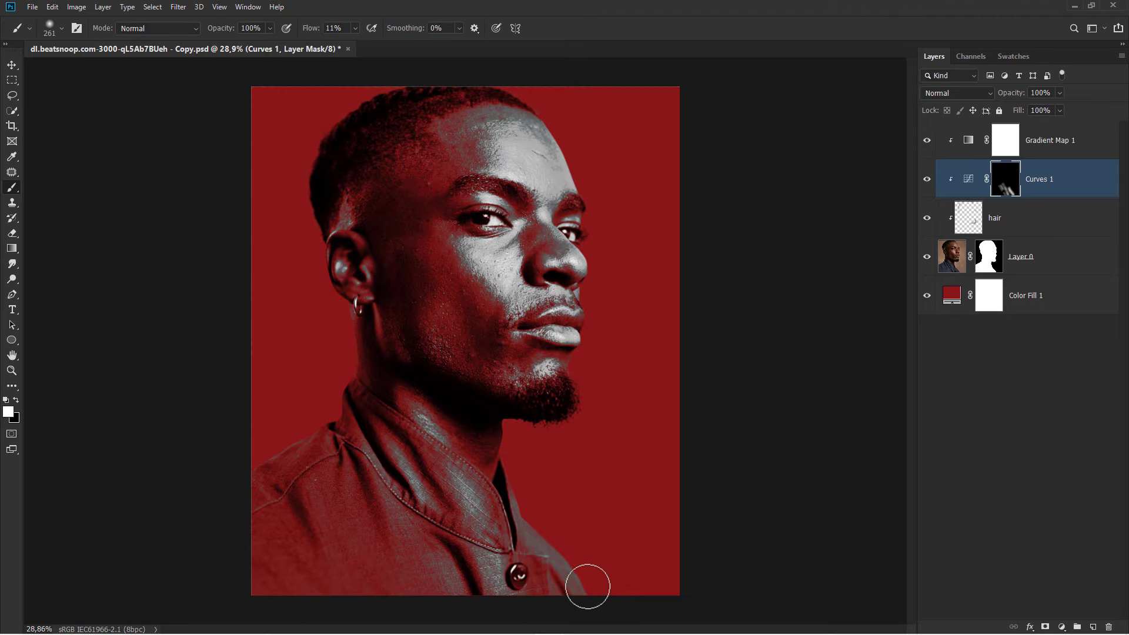
scroll(400, 412, up, 1)
key(bracketleft)
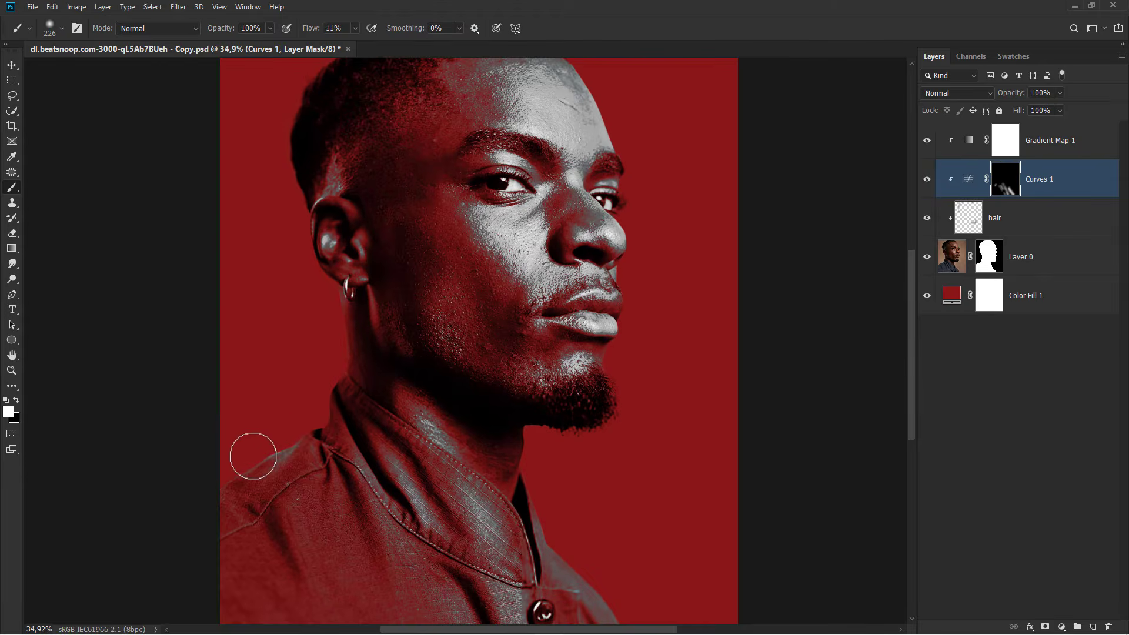
key(v)
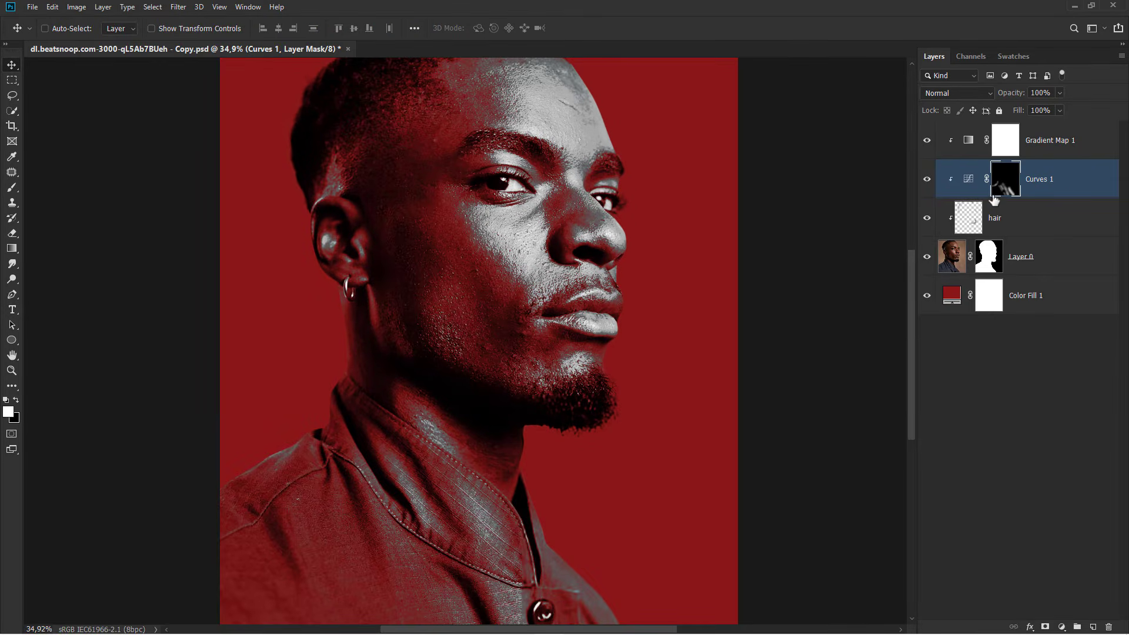
Add an empty clipped layer above the Curves adjustment and name it black.
click(1066, 182)
key(ctrl+0)
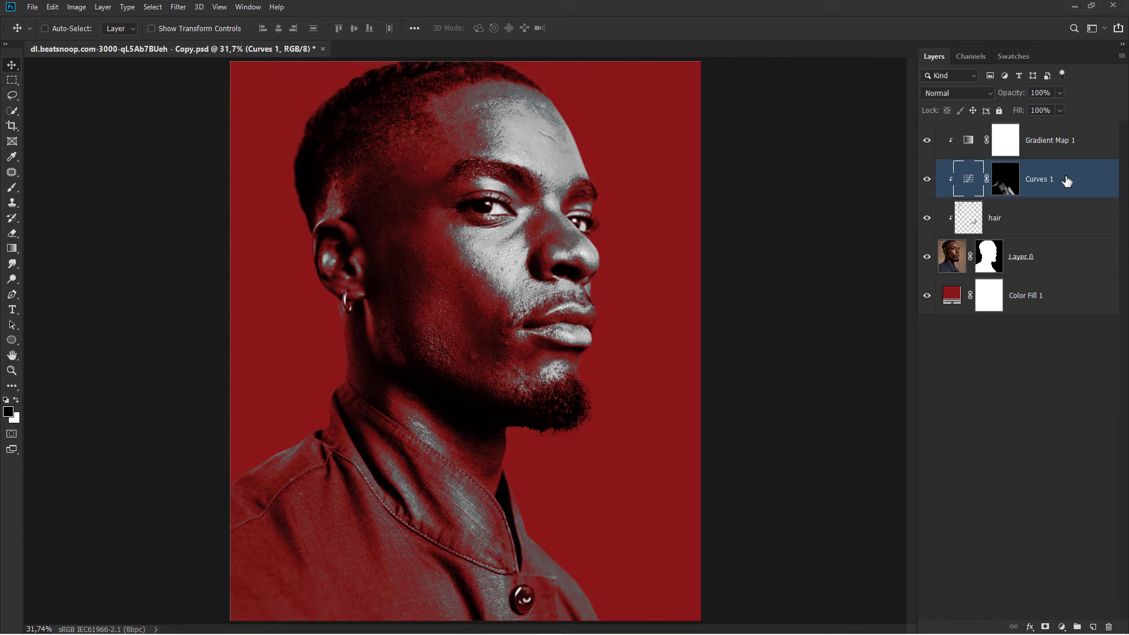
click(1095, 626)
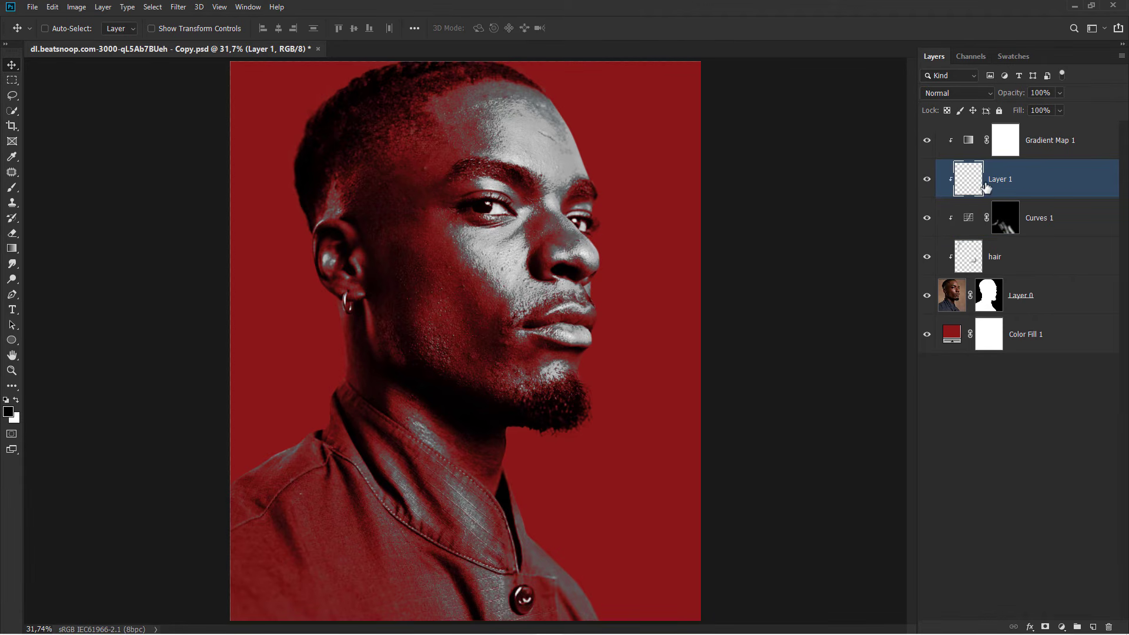
double_click(999, 179)
key(Return)
Shade around the back of the neck on the black layer with a 966 px black brush, and compare with the layer hidden.
click(11, 187)
click(53, 189)
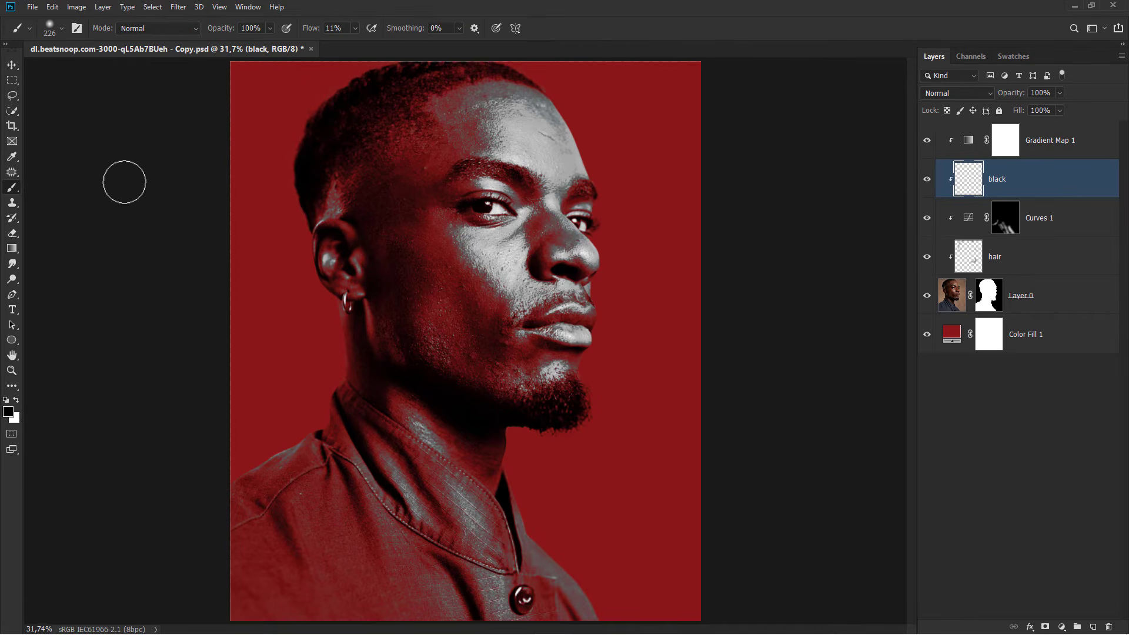
scroll(305, 367, down, 2)
drag(305, 368, 399, 377)
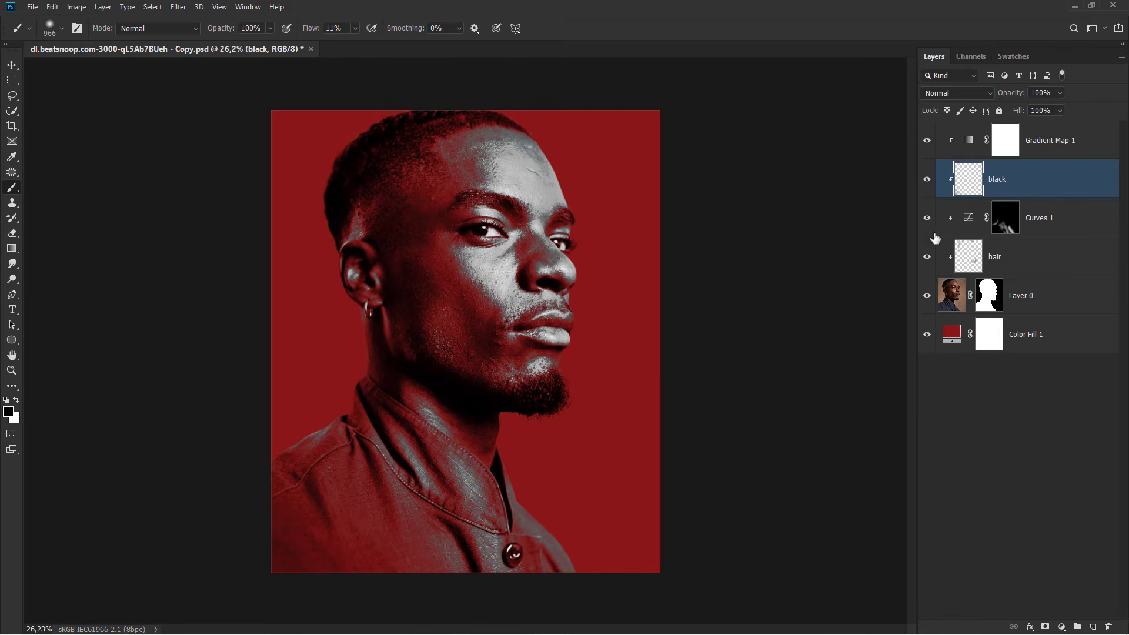
click(927, 180)
key(ctrl+0)
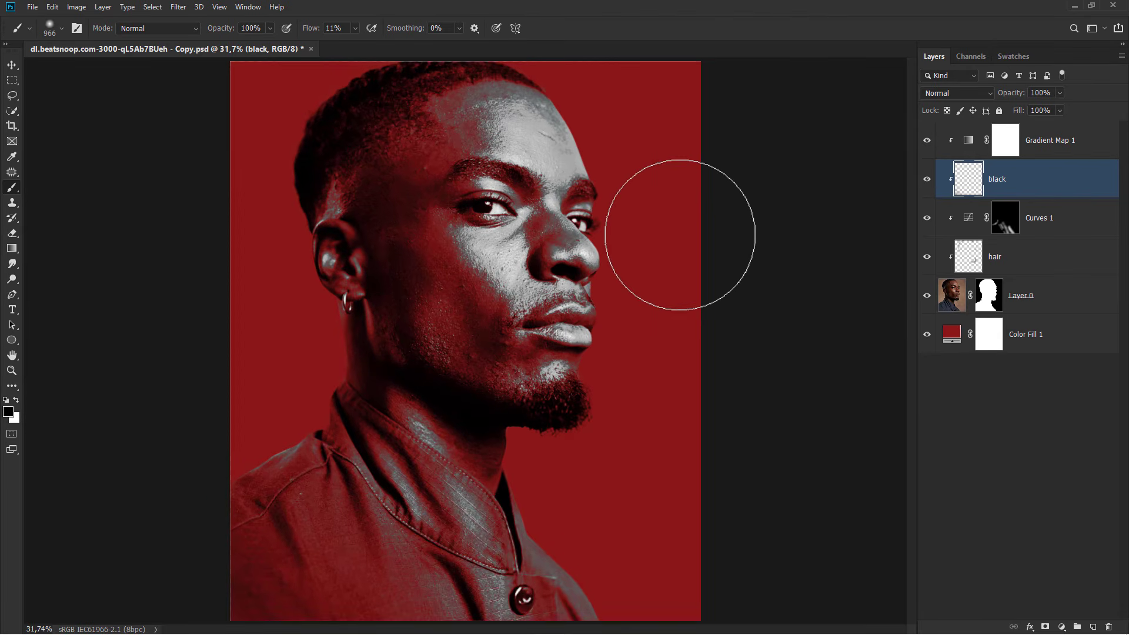
key(v)
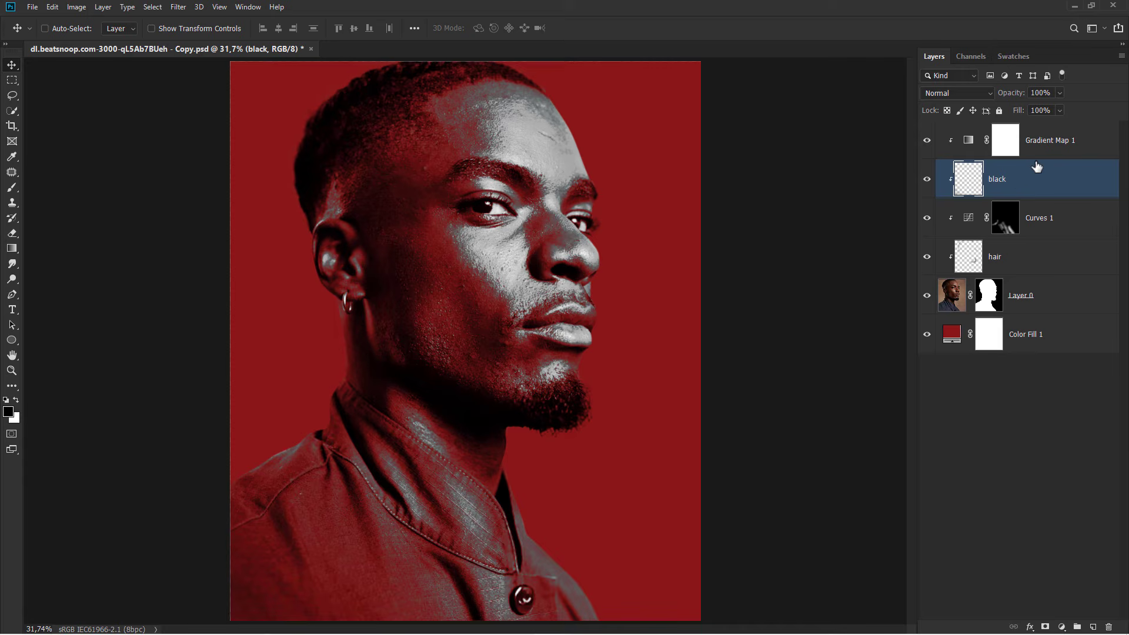
Place the Soft Gray Linen texture image in the document and move its layer between the portrait and the red colour fill.
click(1059, 144)
mouse_move(567, 632)
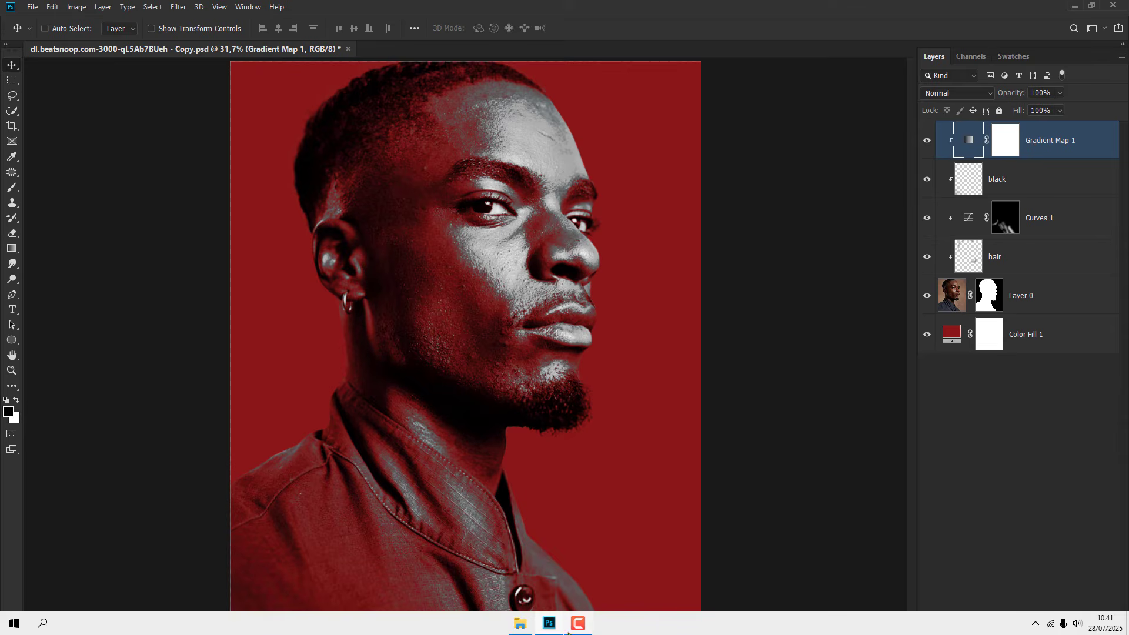
click(519, 624)
drag(70, 182, 447, 231)
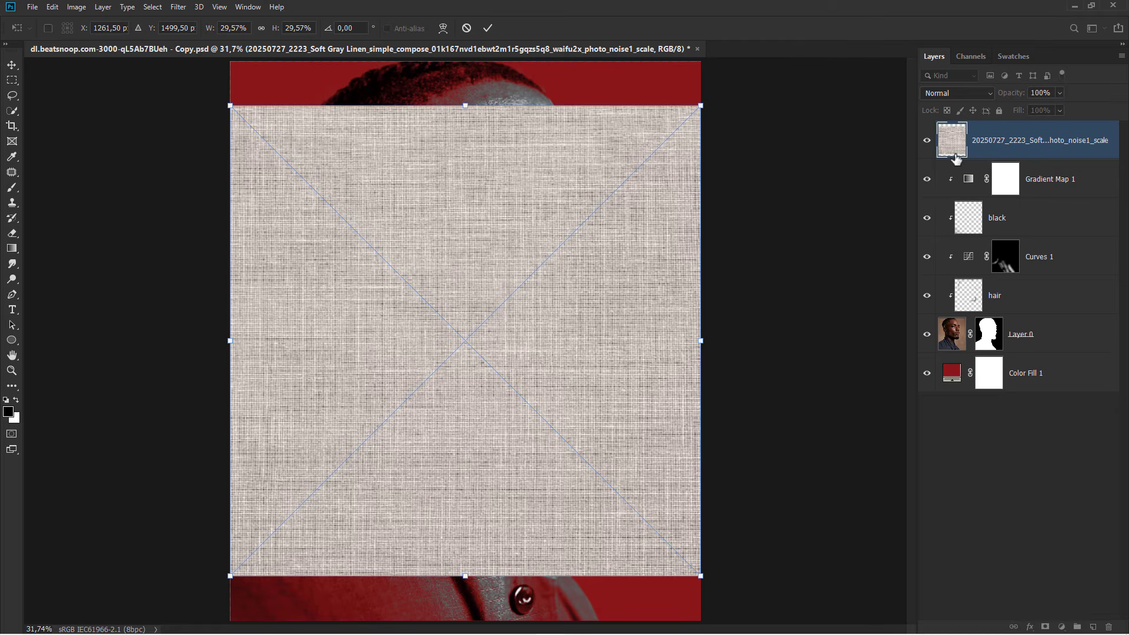
drag(1000, 147, 1001, 351)
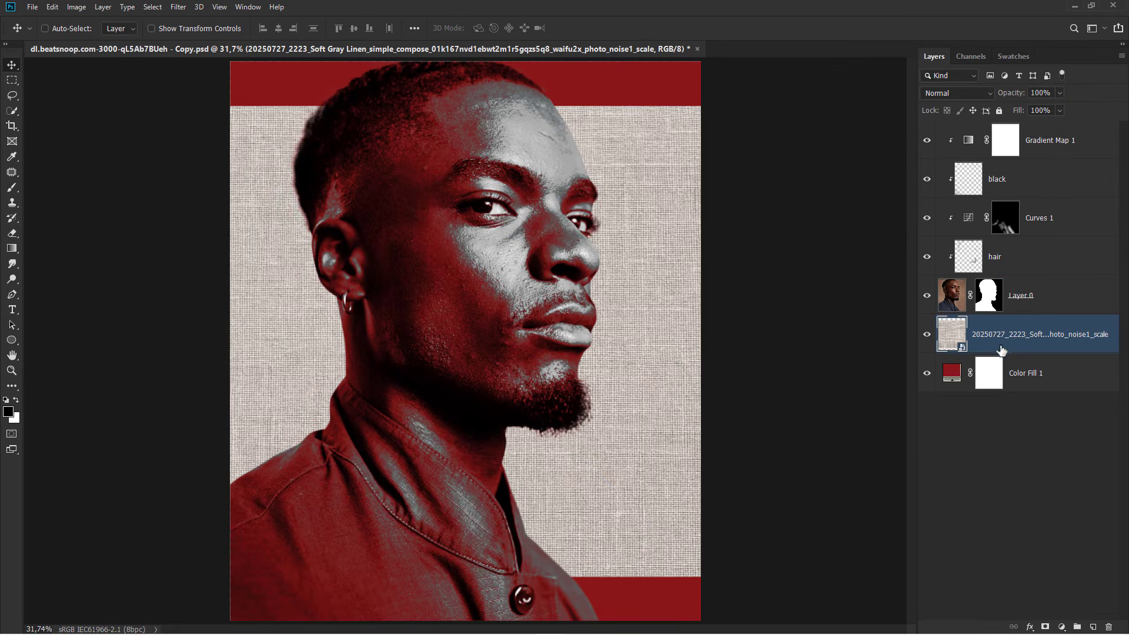
Align the linen texture with the canvas's upper edge and enlarge it proportionally until it covers the whole background.
key(ctrl+t)
scroll(592, 277, down, 6)
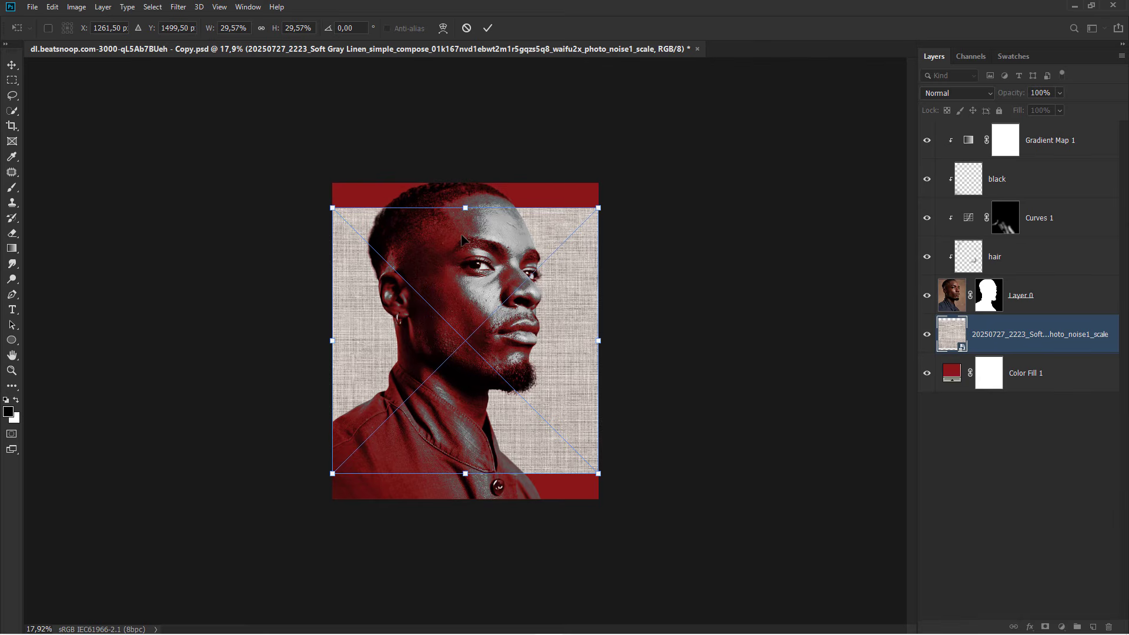
drag(460, 233, 457, 214)
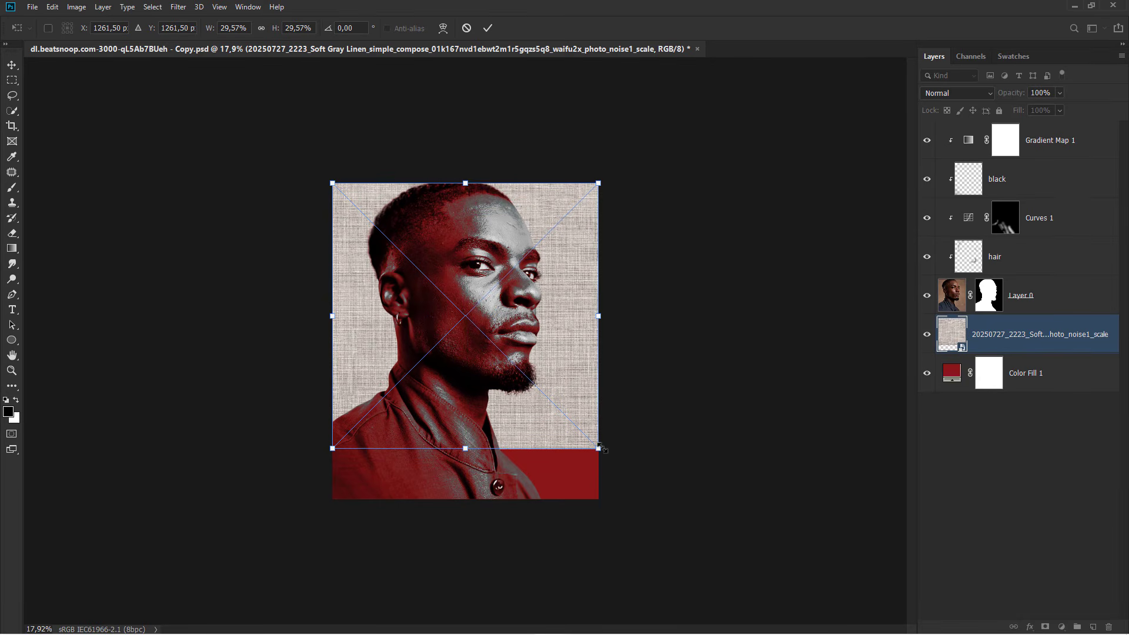
drag(602, 449, 788, 536)
key(Return)
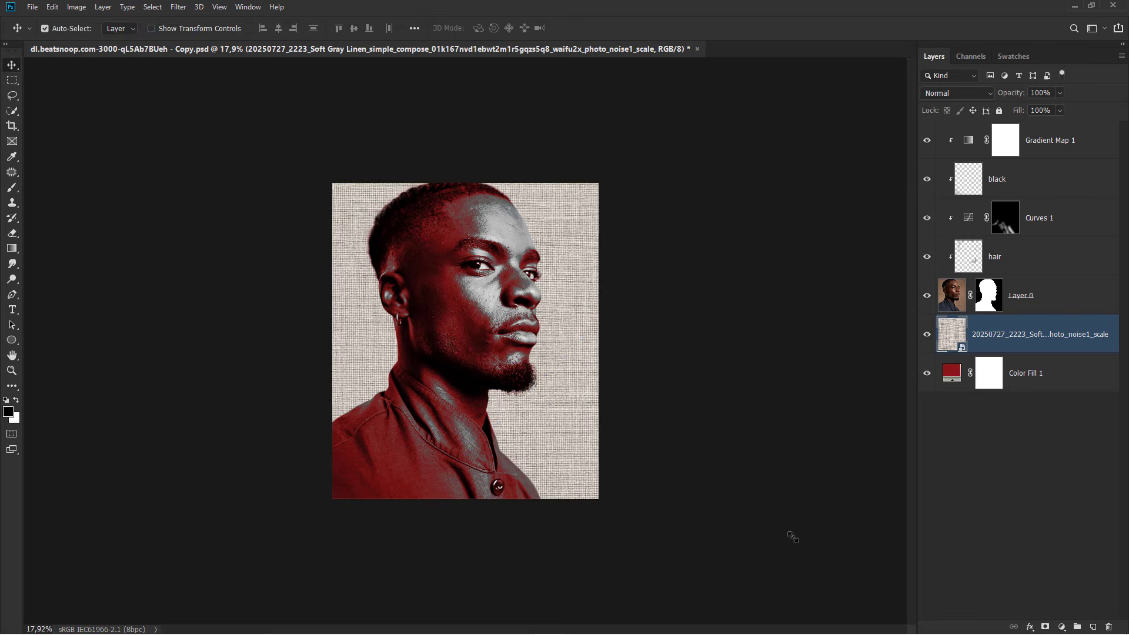
key(ctrl+0)
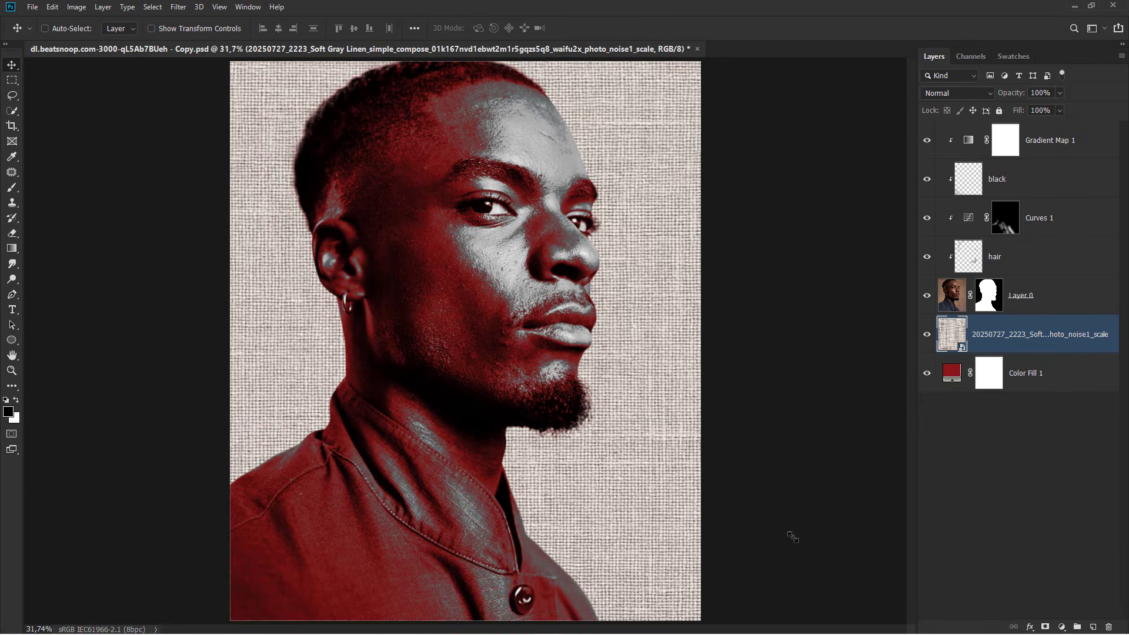
Rasterize the linen texture layer and invert its colours.
right_click(995, 341)
click(904, 344)
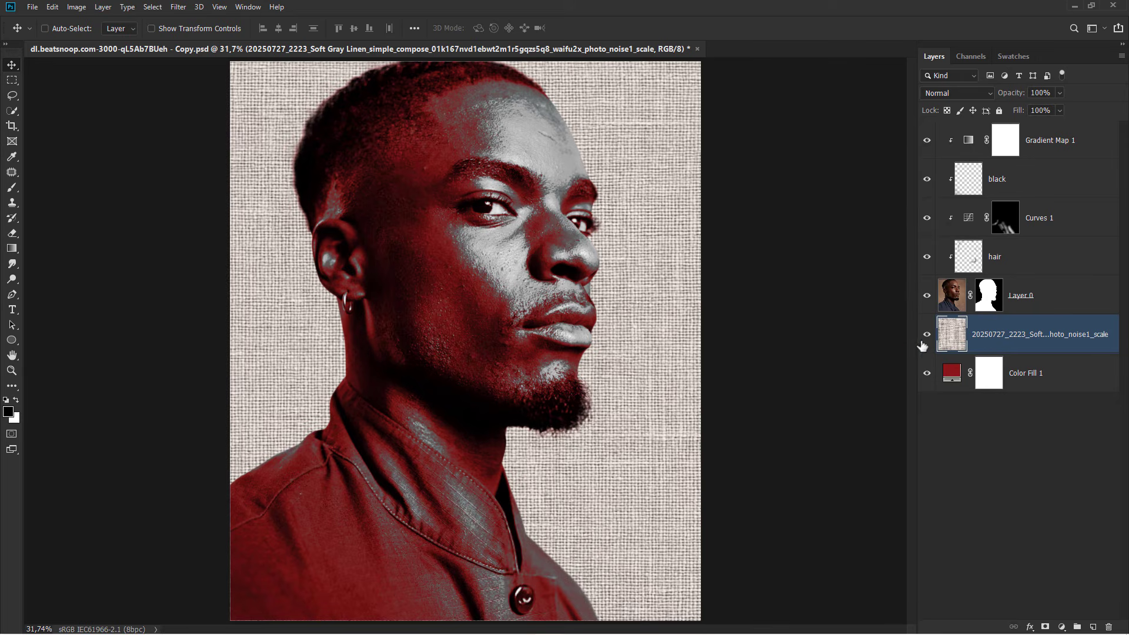
key(ctrl+i)
key(ctrl+i)
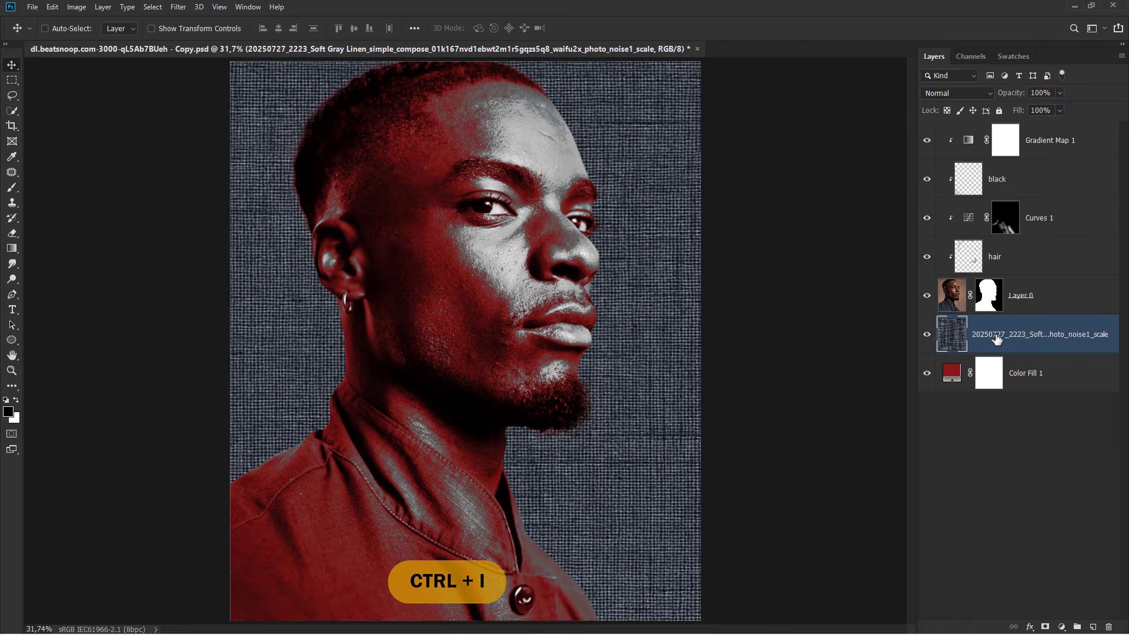
Set the inverted linen layer's blend mode to Overlay and its opacity to 38%.
click(958, 94)
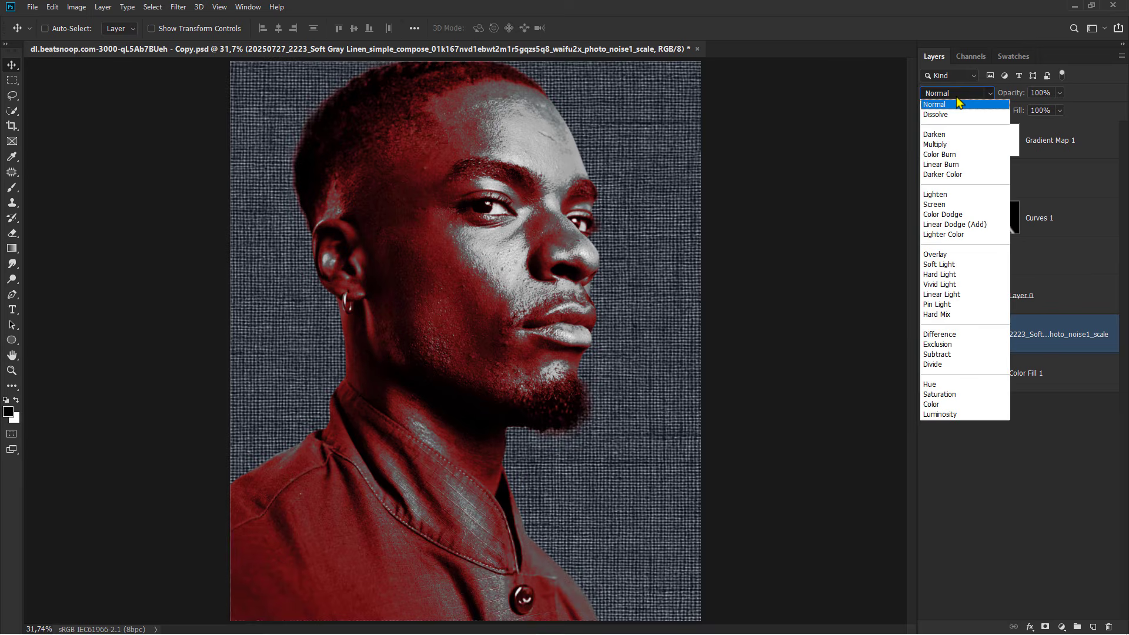
click(958, 256)
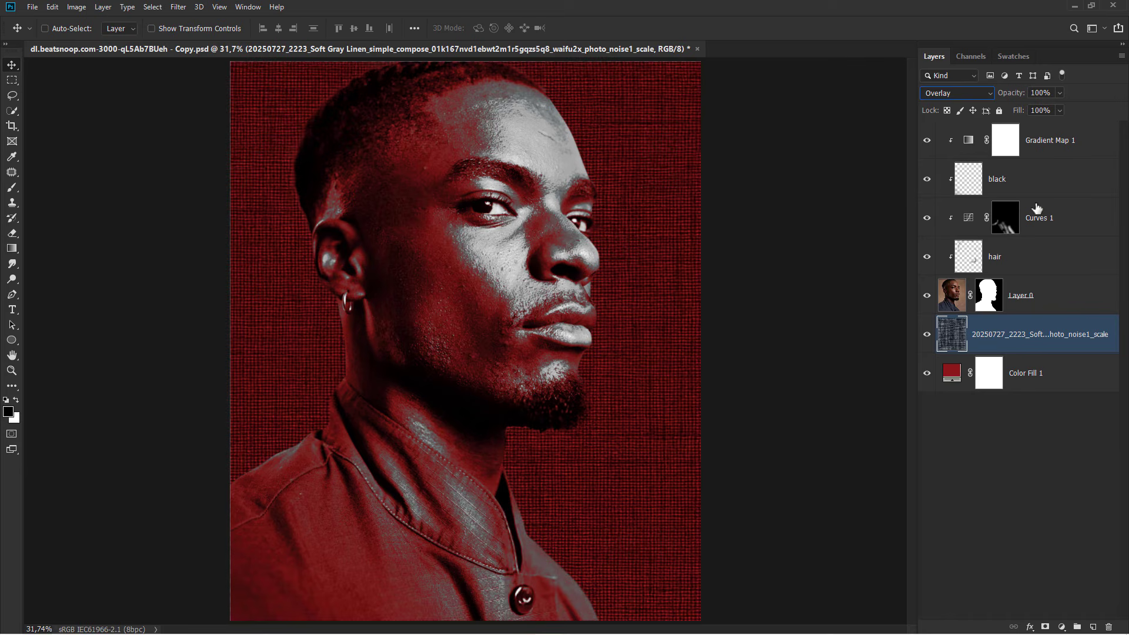
click(1058, 94)
drag(1038, 108, 1032, 108)
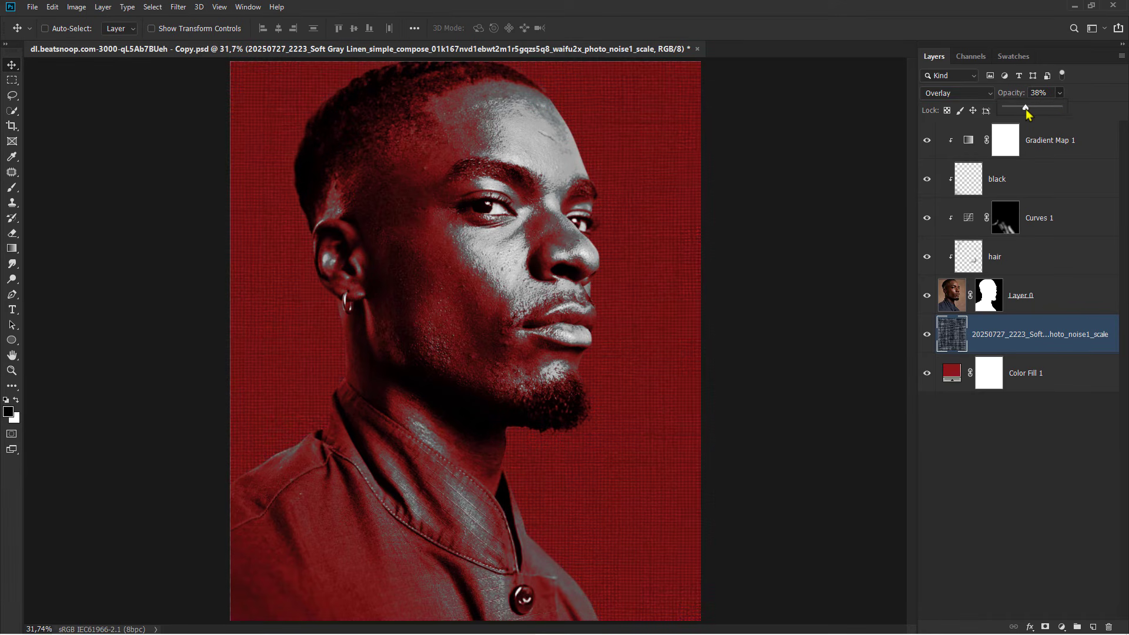
Duplicate the linen texture layer and move the copy above the gradient map at the top of the layer stack.
click(1001, 336)
key(ctrl+j)
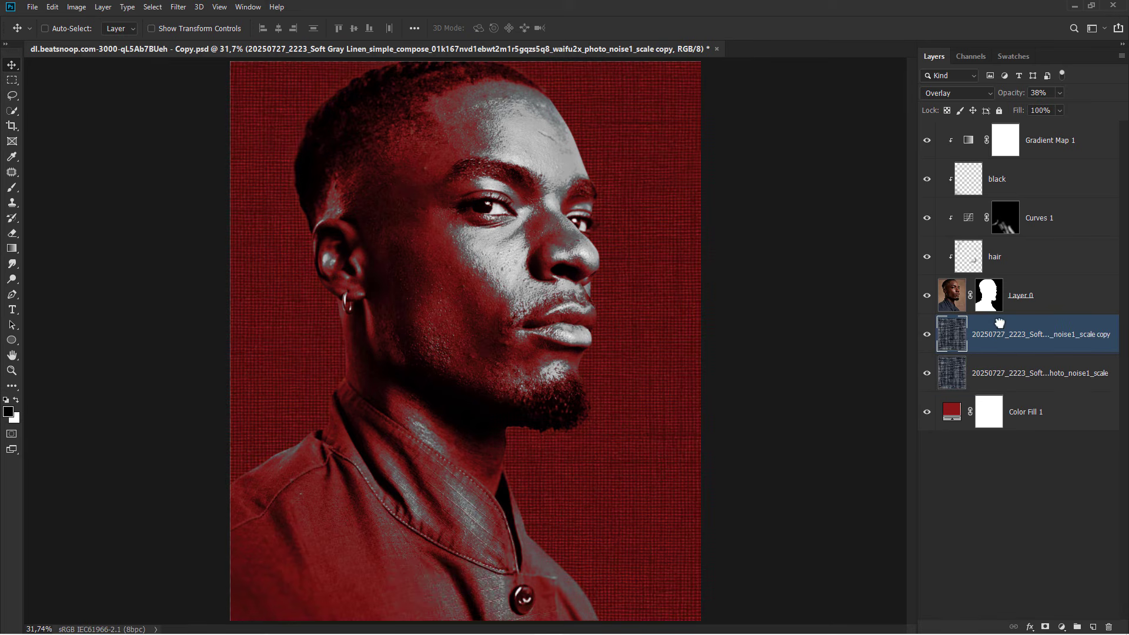
drag(999, 322, 1003, 130)
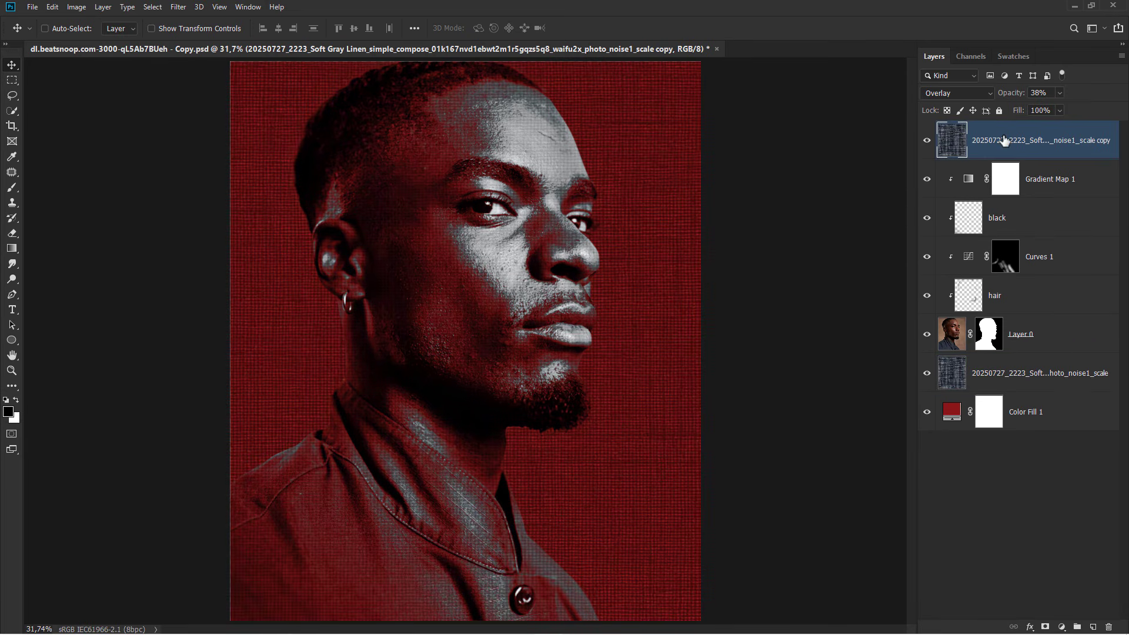
Clip the linen texture copy to the portrait and set its blend mode to Soft Light.
right_click(1004, 138)
click(1018, 357)
click(957, 93)
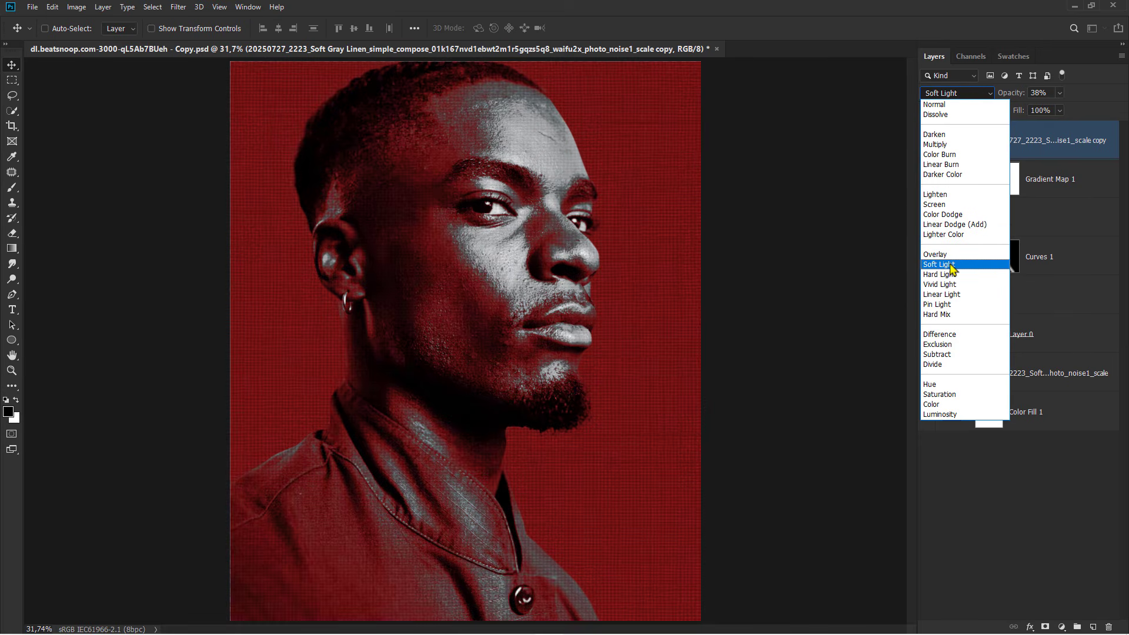
click(950, 267)
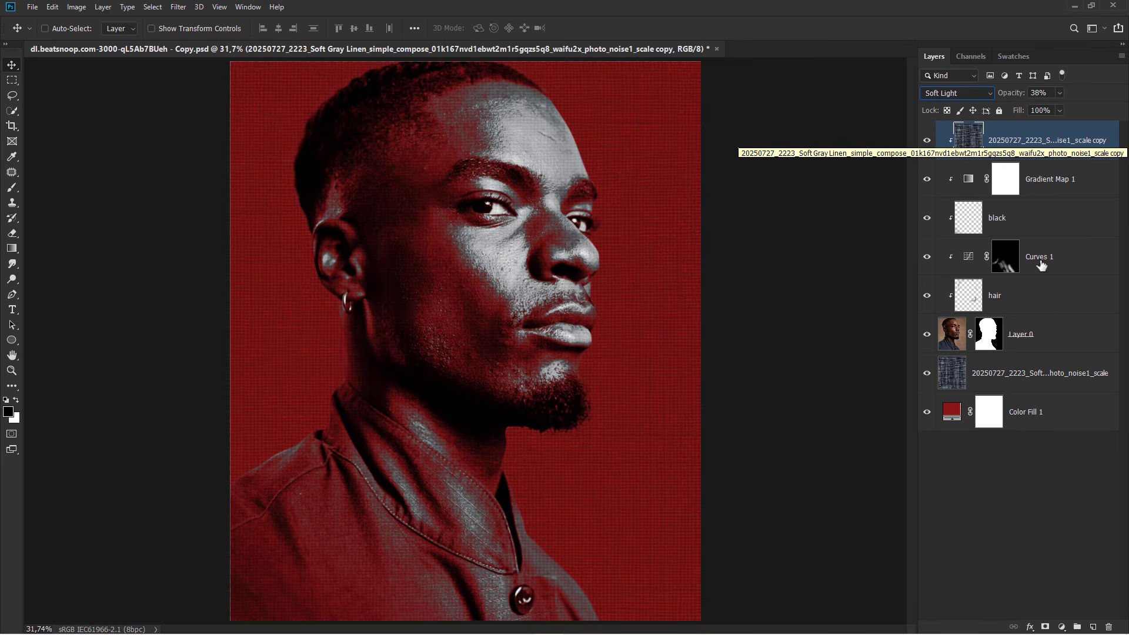
Add a clipped Curves adjustment above the linen copy, set its white point input to 238, and compare with the adjustment hidden.
click(1064, 624)
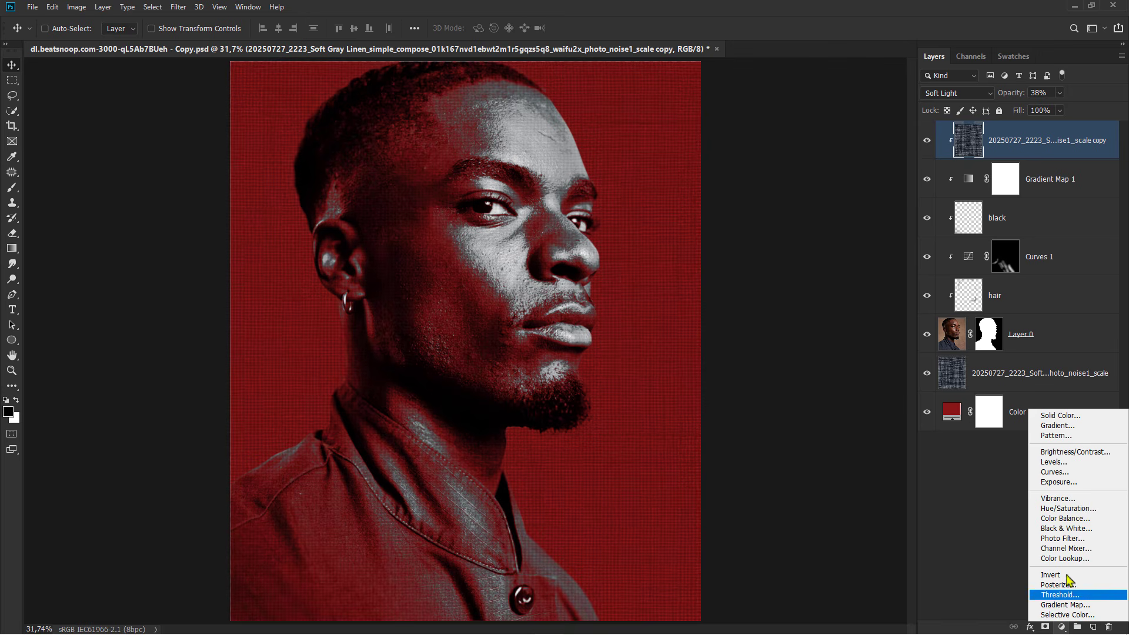
click(1072, 479)
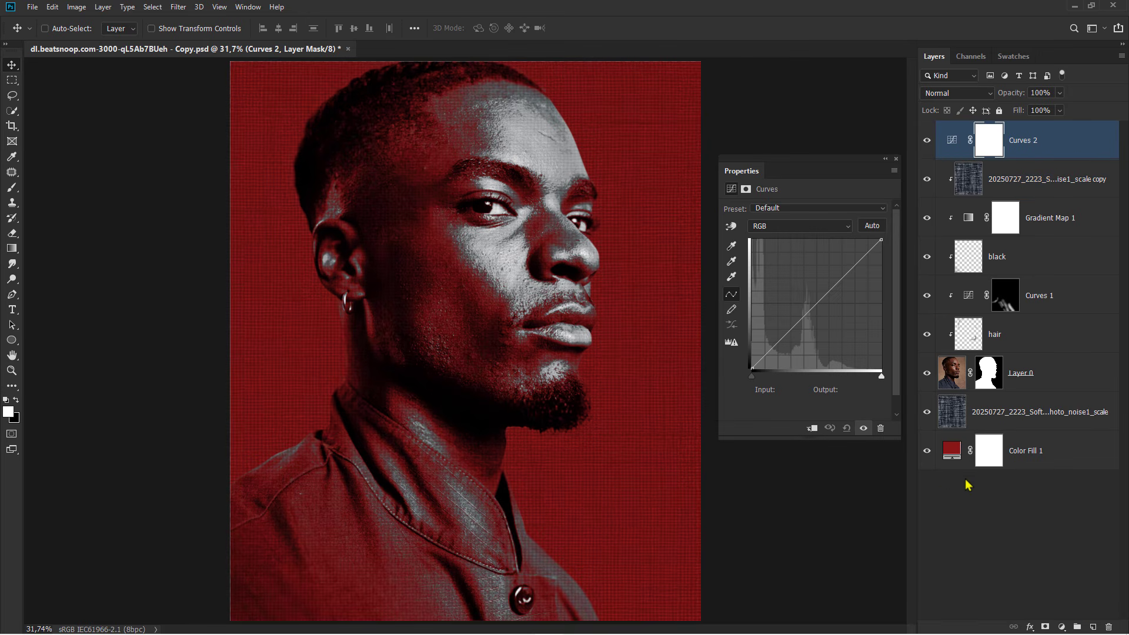
click(812, 429)
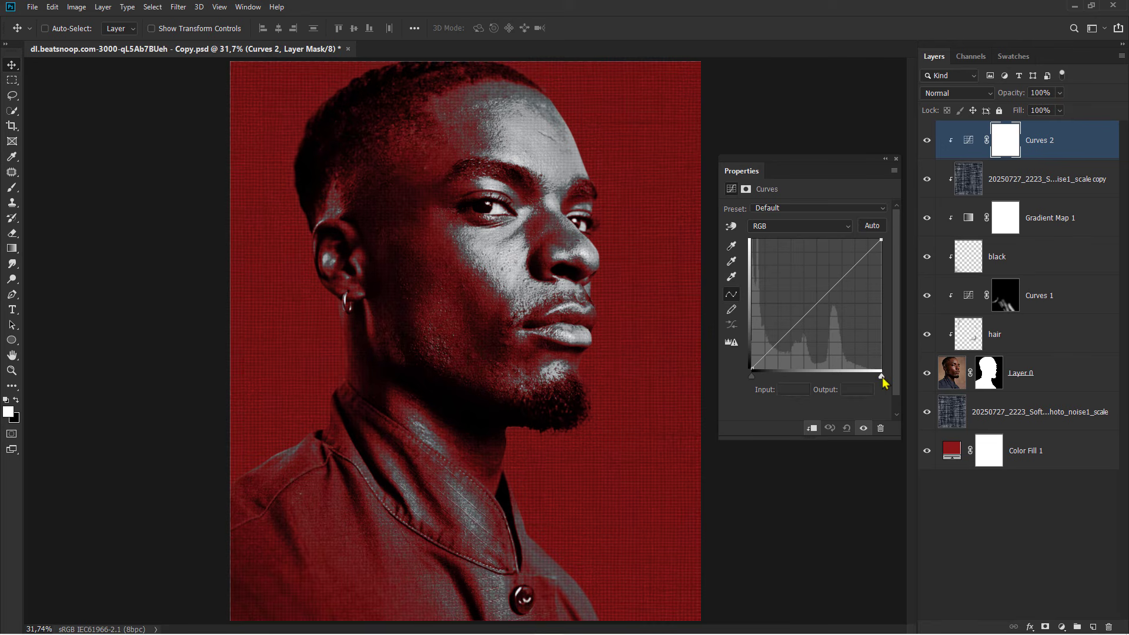
drag(882, 378, 873, 378)
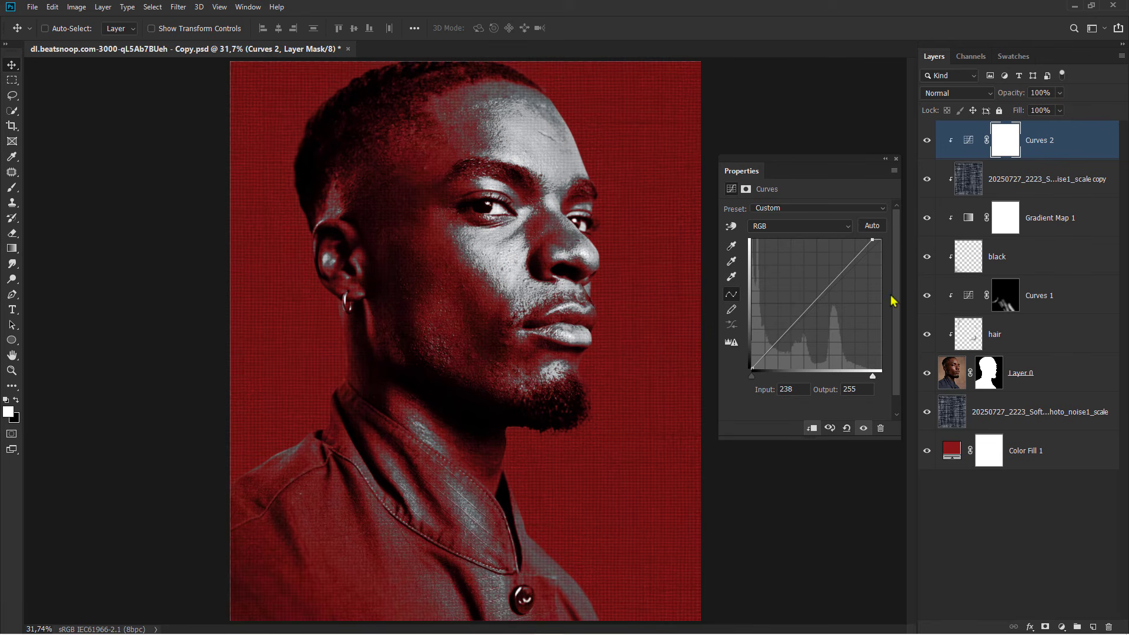
click(896, 159)
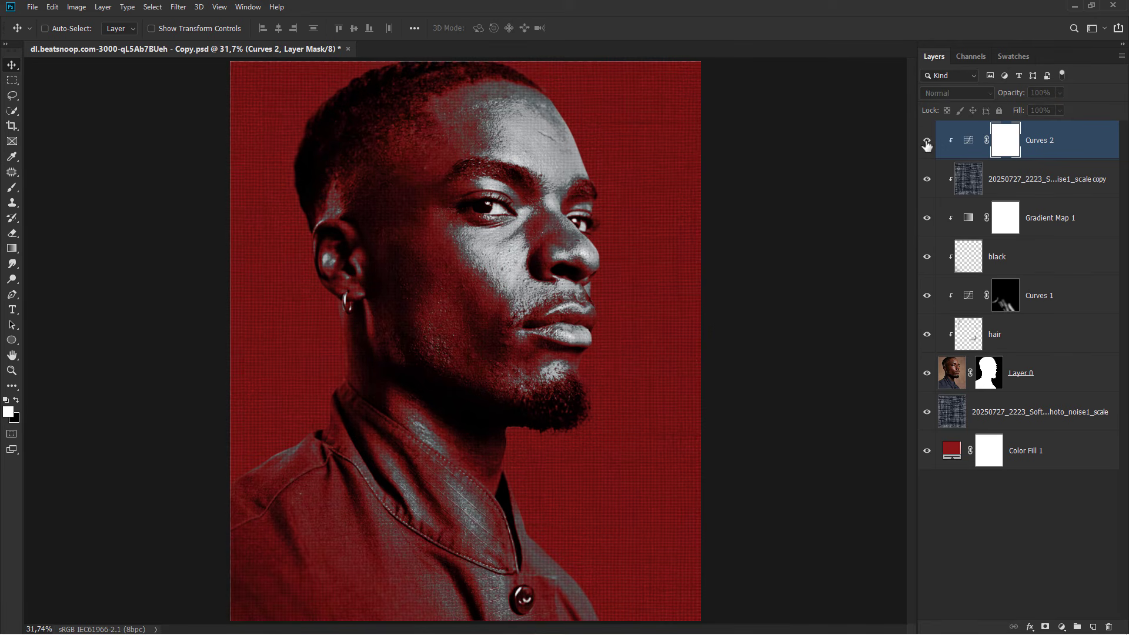
click(926, 141)
click(1052, 145)
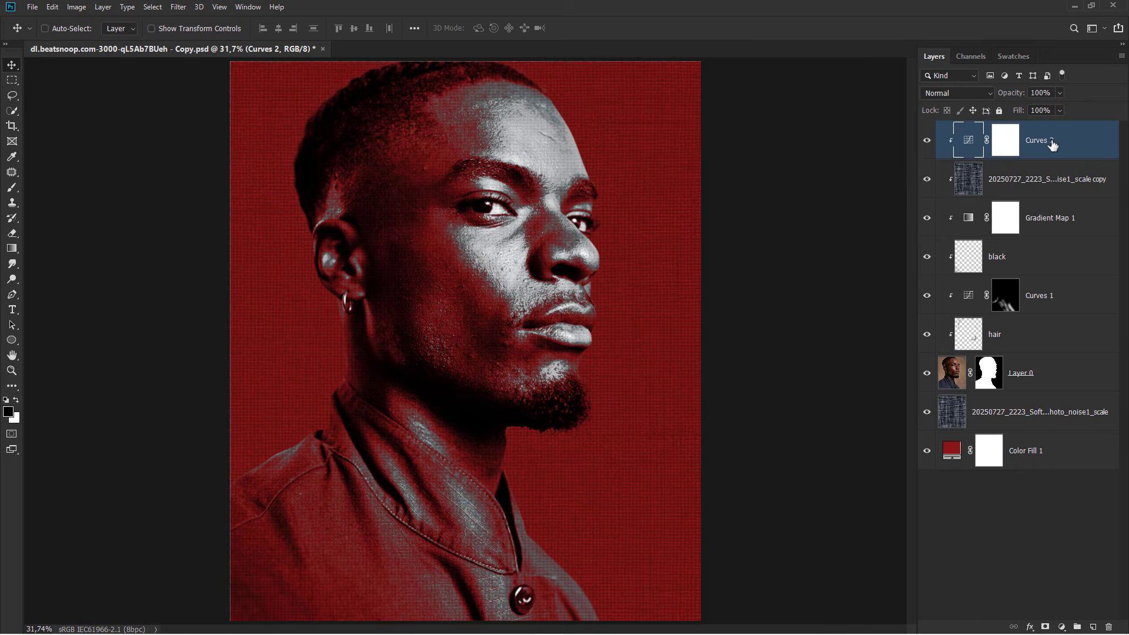